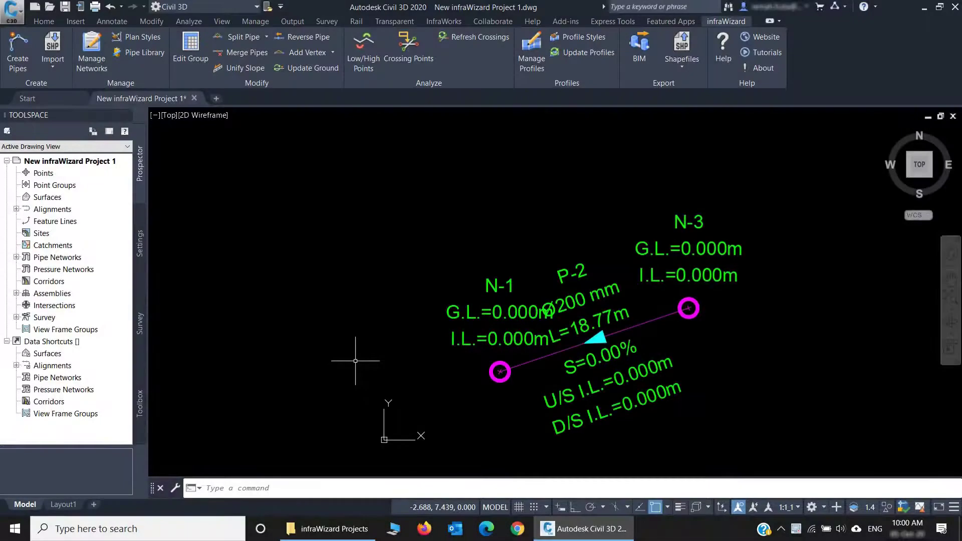
Step: Close the Toolspace palette and list the infraWizard import formats: Shapefiles, Text files, EPANET, SWMM
left_click(125, 115)
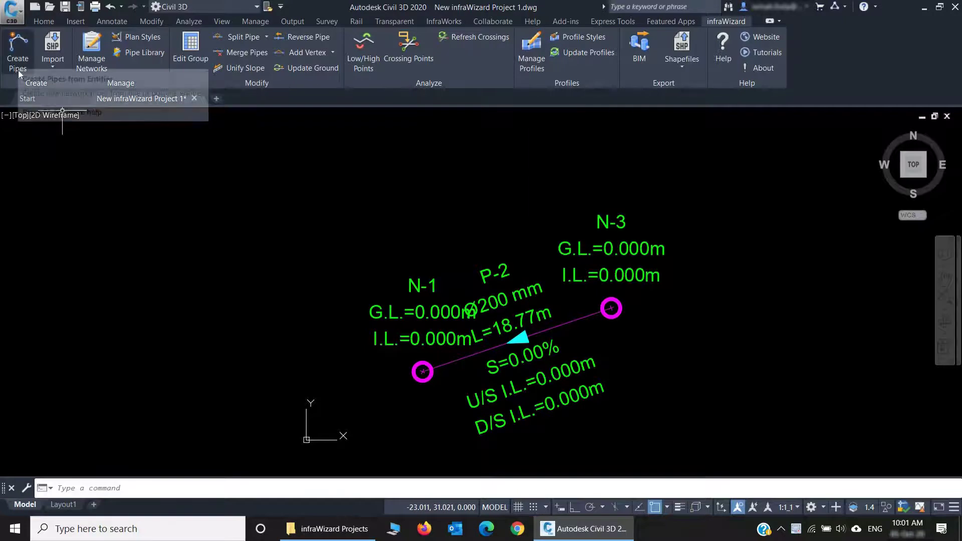
left_click(55, 67)
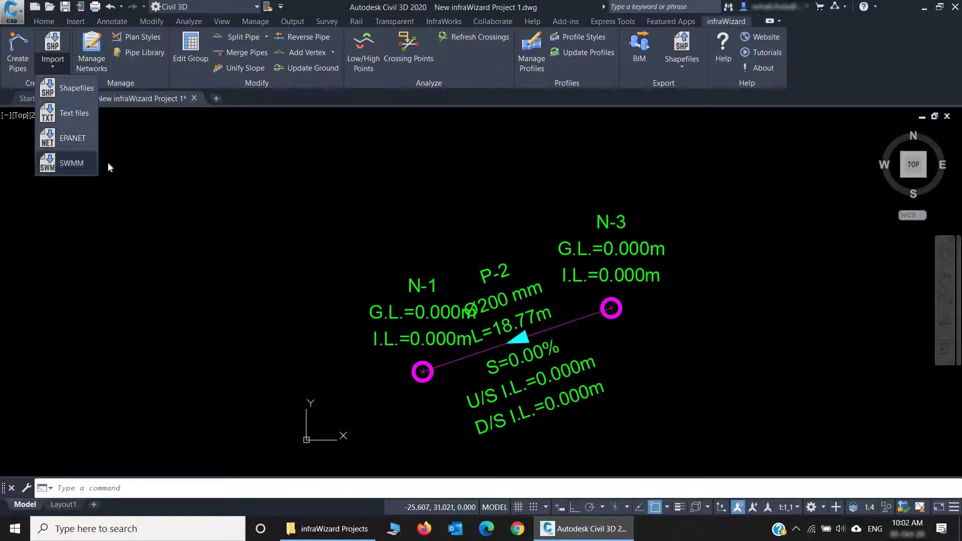
Step: Dismiss the import list and review the SD network in Manage Networks without changes
left_click(147, 188)
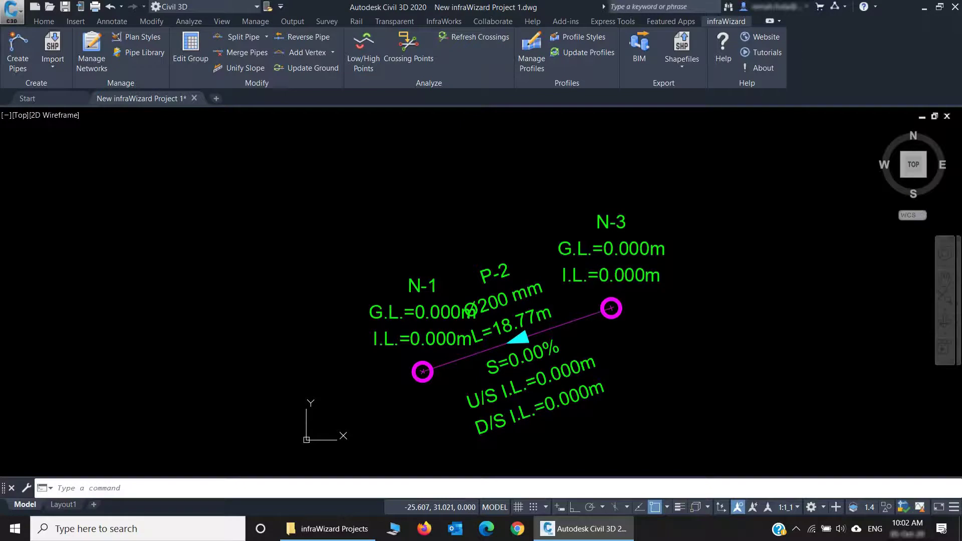
left_click(98, 70)
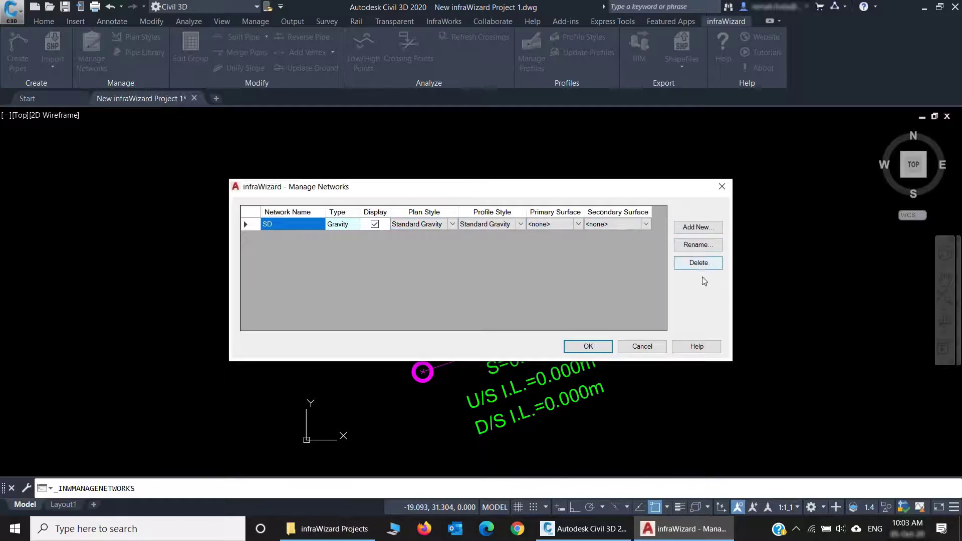
left_click(649, 347)
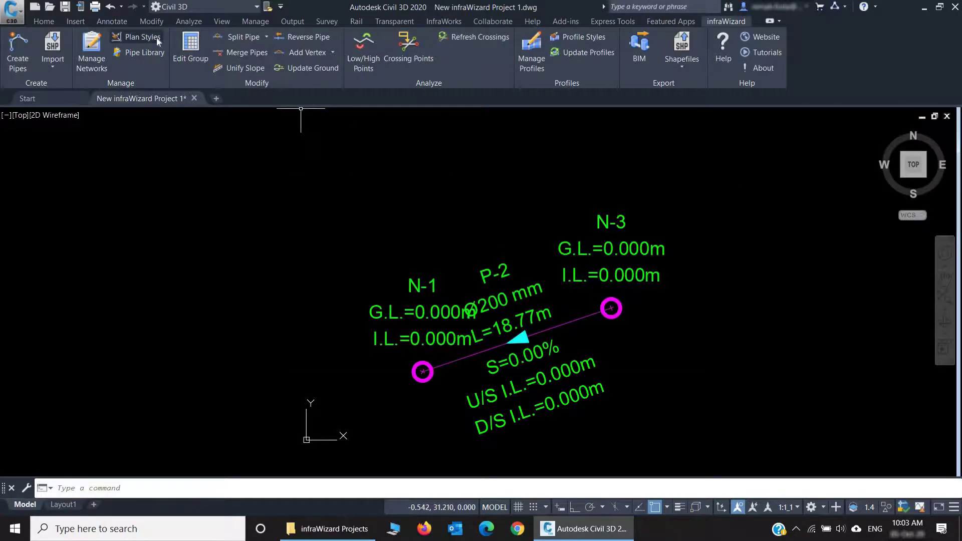
Step: Edit the Standard Gravity plan style, toggling pipe thickness and checking Length and Start Invert Level formats
left_click(156, 38)
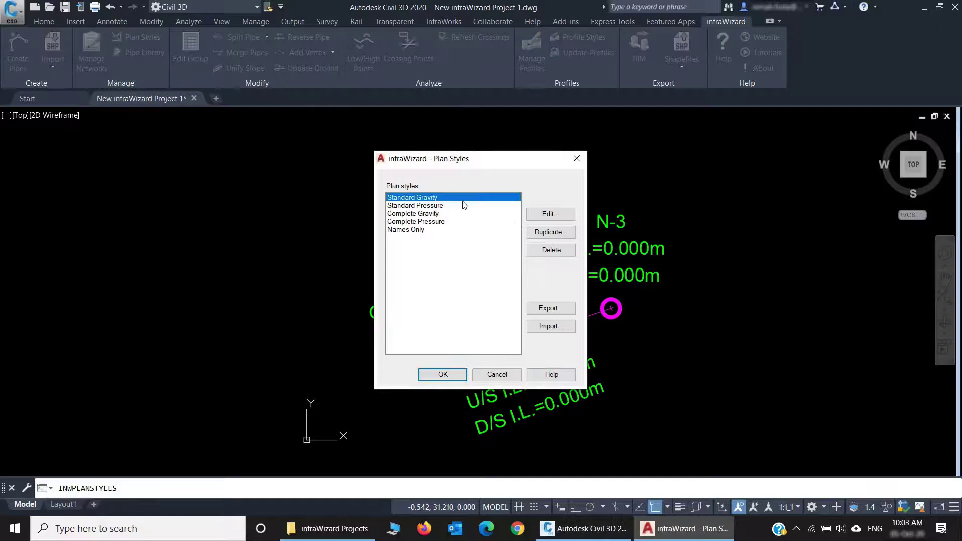
left_click_drag(467, 158, 251, 169)
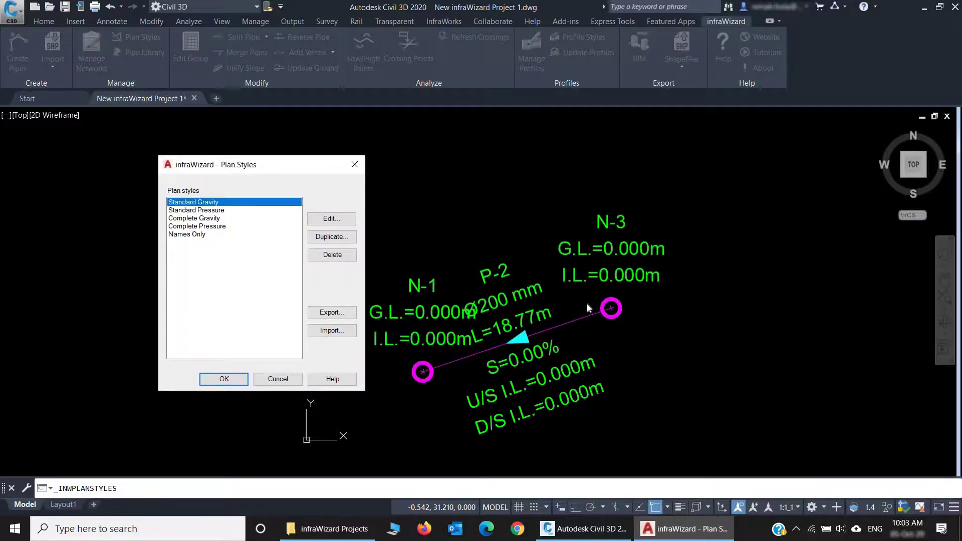
left_click(342, 221)
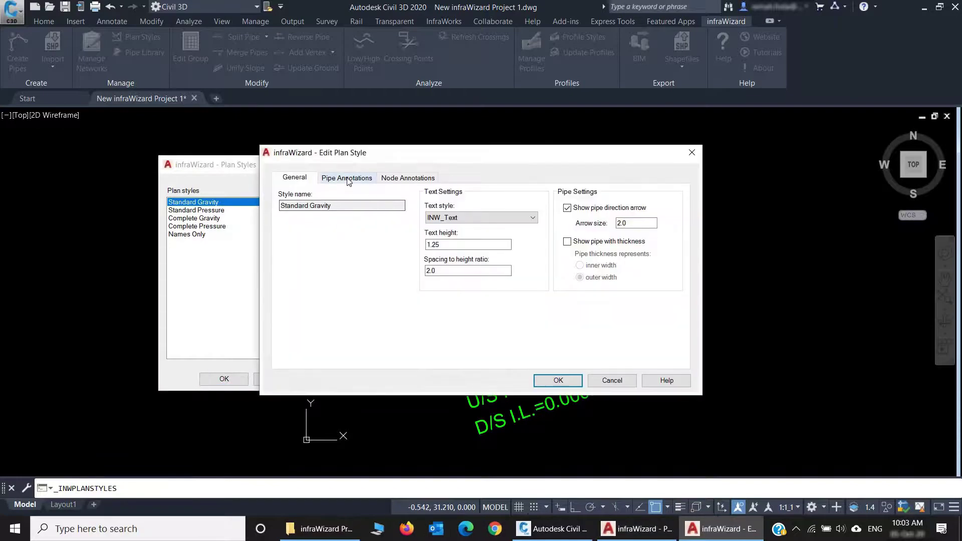
left_click(634, 243)
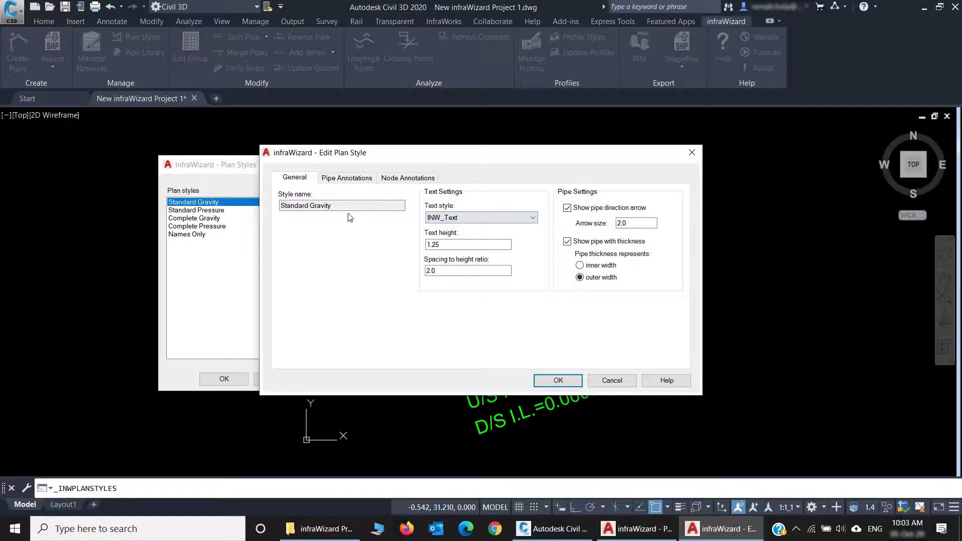
left_click(351, 178)
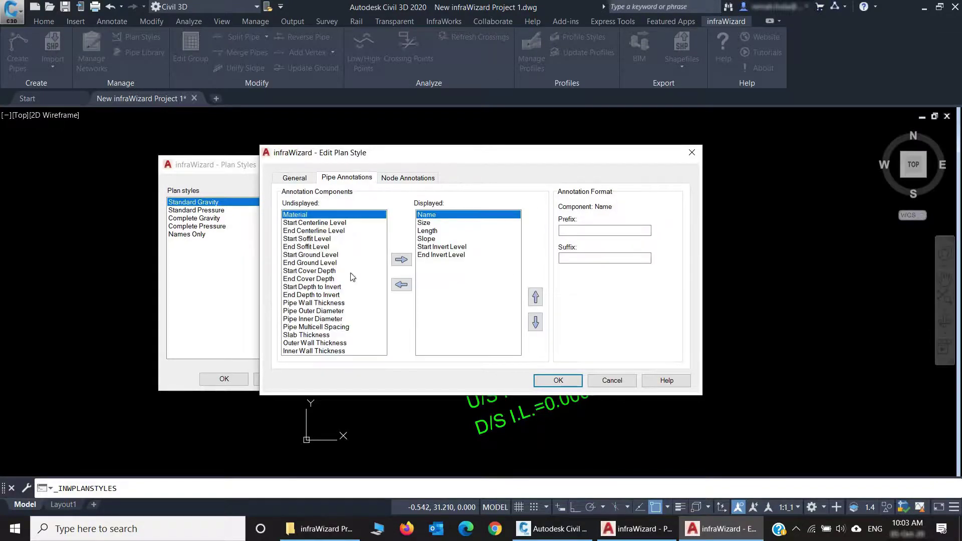
left_click(427, 230)
left_click(441, 246)
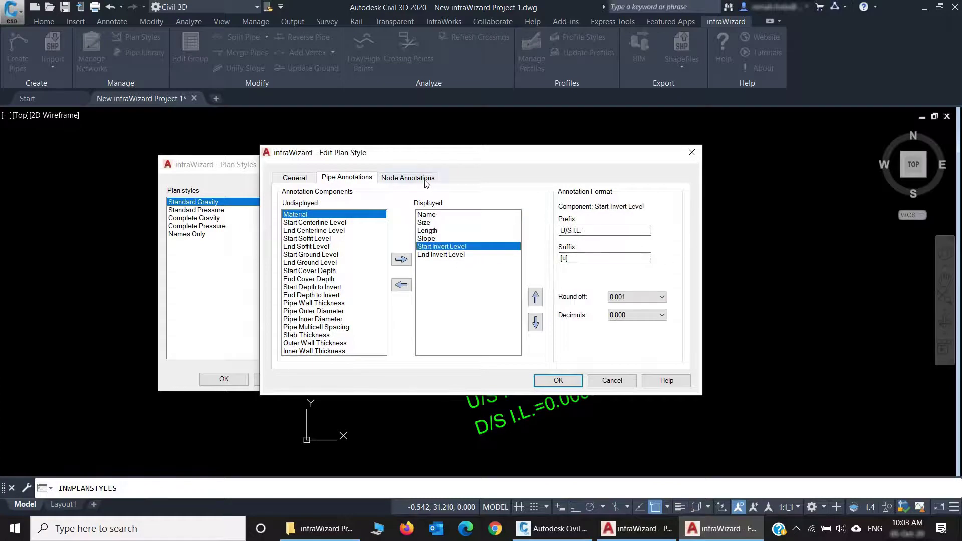
Step: Inspect node Ground Level, Invert Level and Name formats, then discard the plan style edits
left_click(421, 179)
left_click(449, 223)
left_click(454, 231)
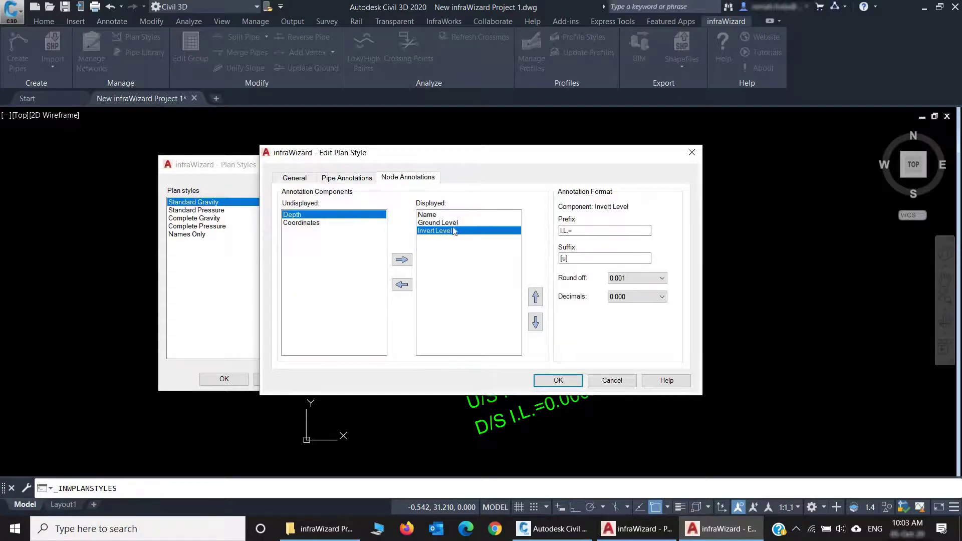
left_click(441, 215)
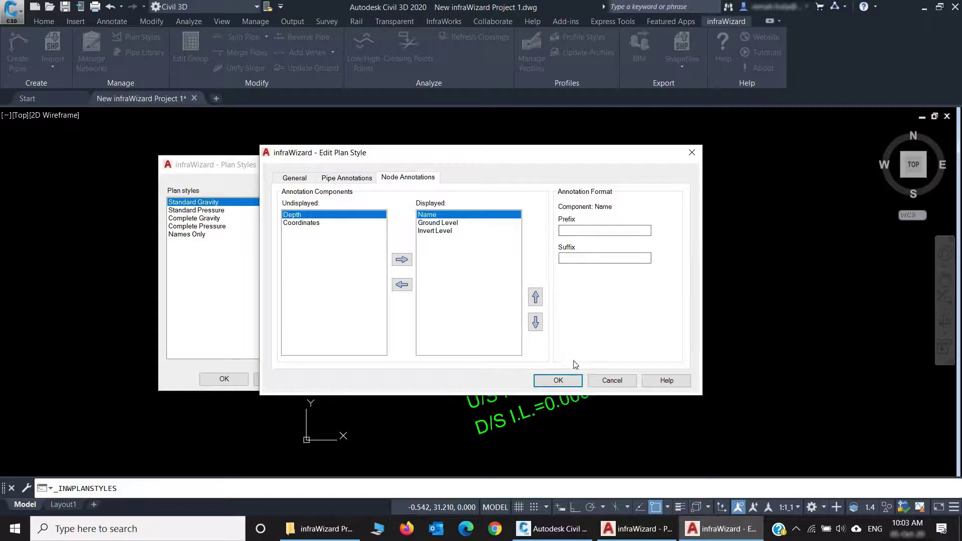
left_click(611, 383)
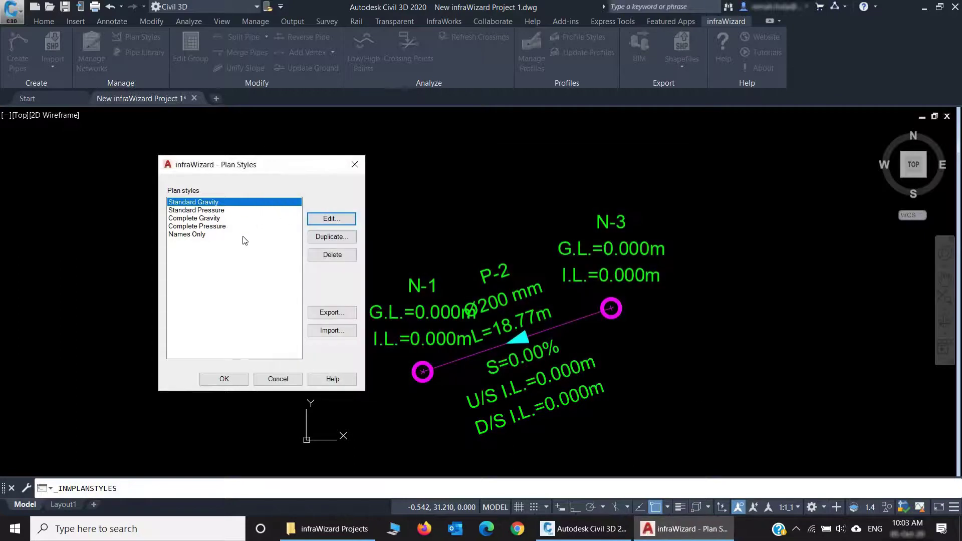
left_click(279, 380)
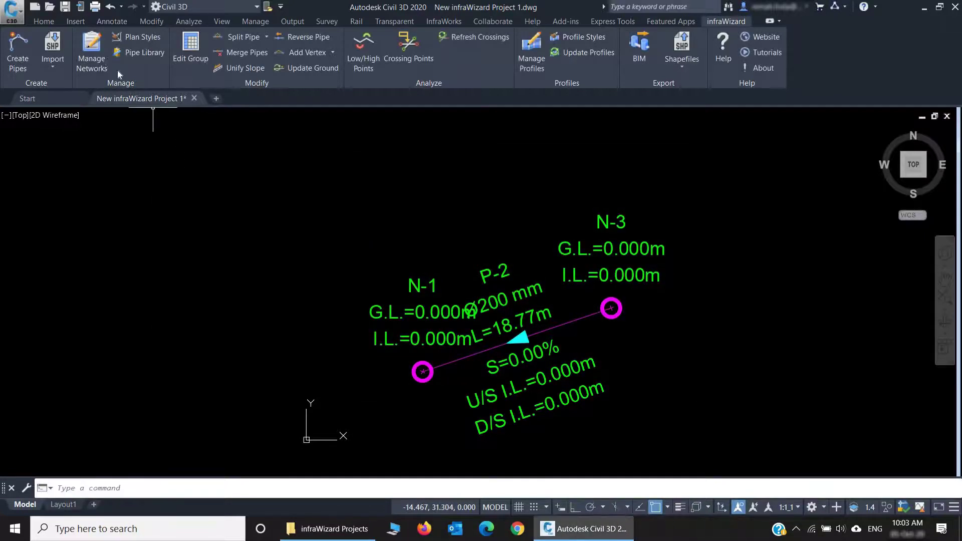
Step: Confirm SD keeps the Standard Gravity plan style in Manage Networks, without saving changes
left_click(103, 57)
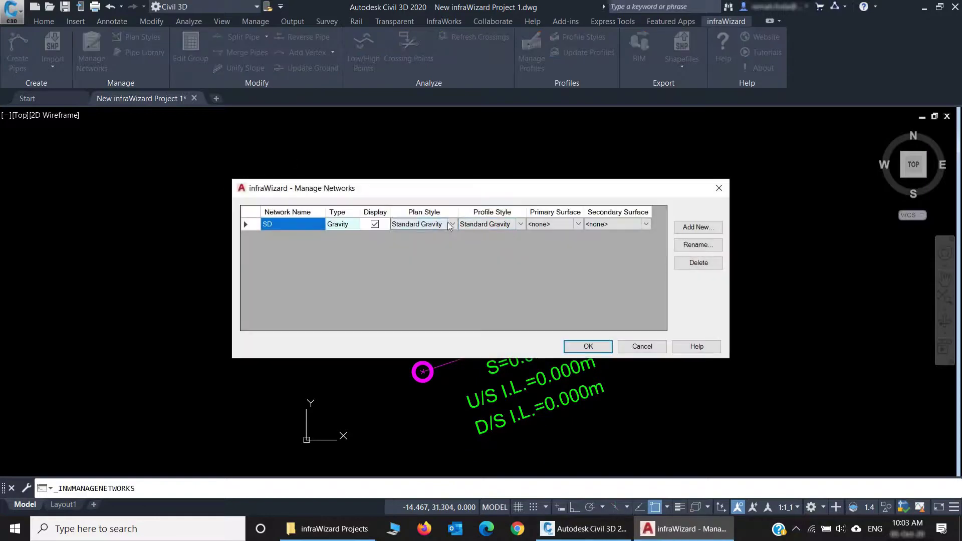
left_click(426, 224)
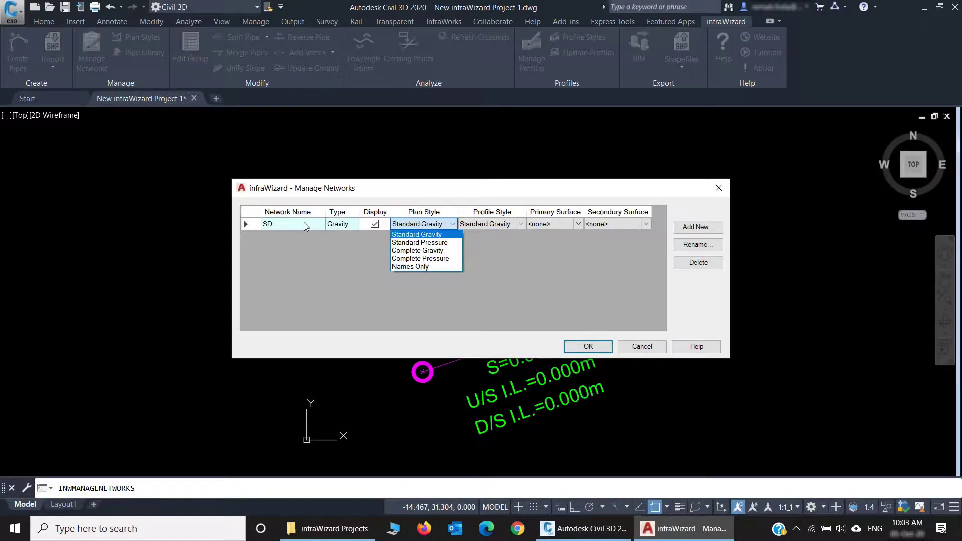
left_click(433, 199)
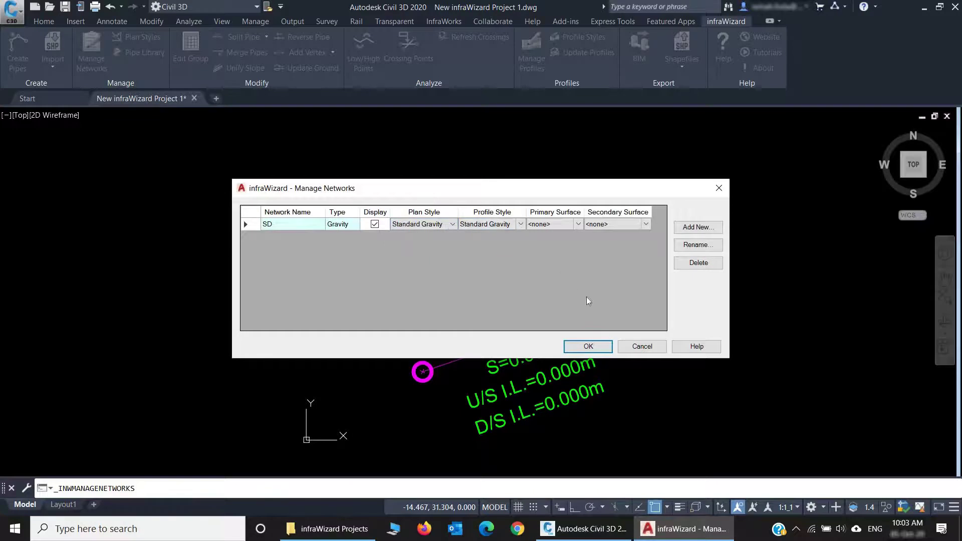
left_click(632, 346)
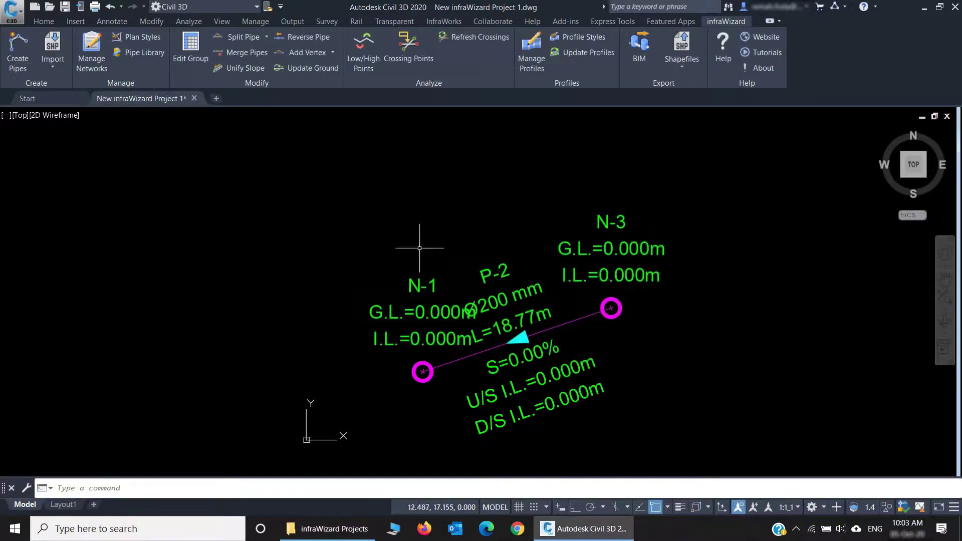
Step: Browse Pipe Library box sections and HDPE PE100 SDR11 PN16 circular sizes, then cancel
left_click(164, 55)
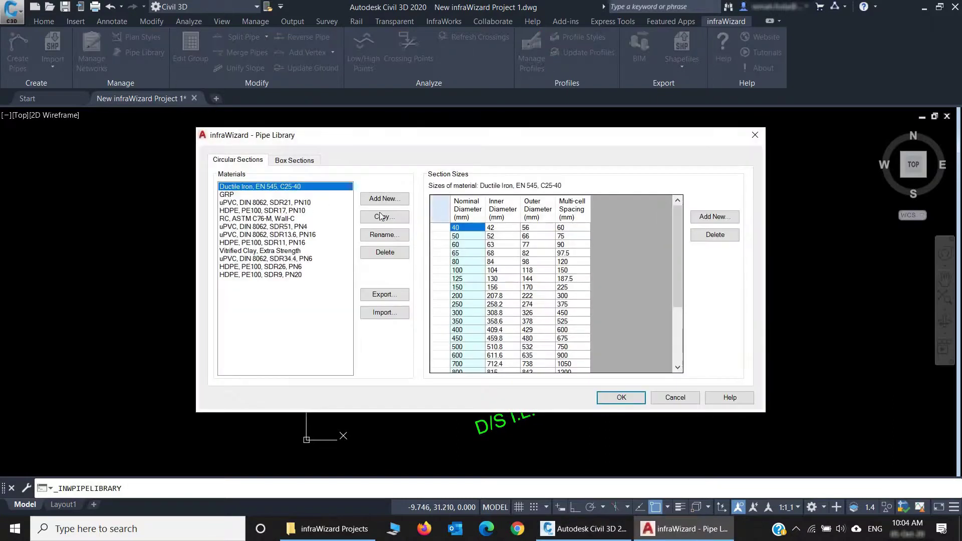
left_click(292, 167)
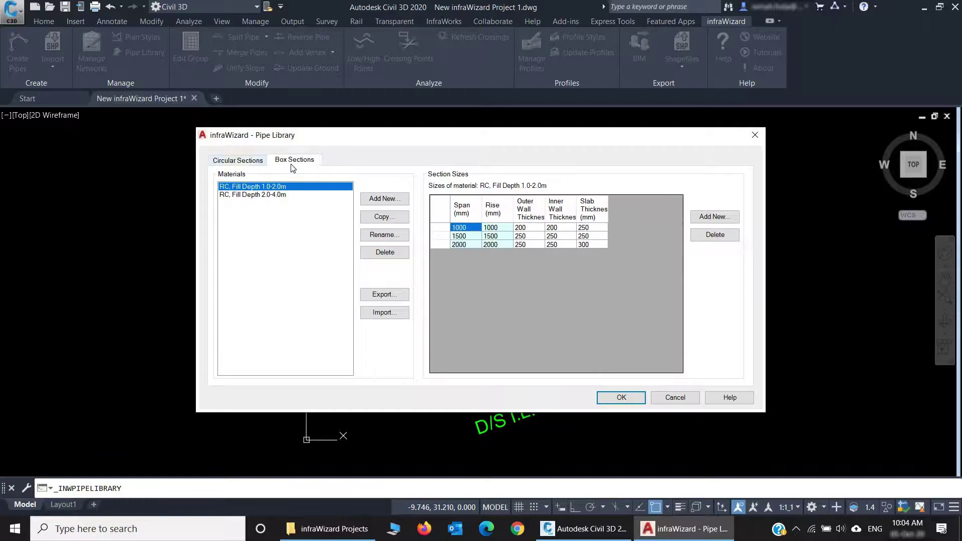
left_click(251, 161)
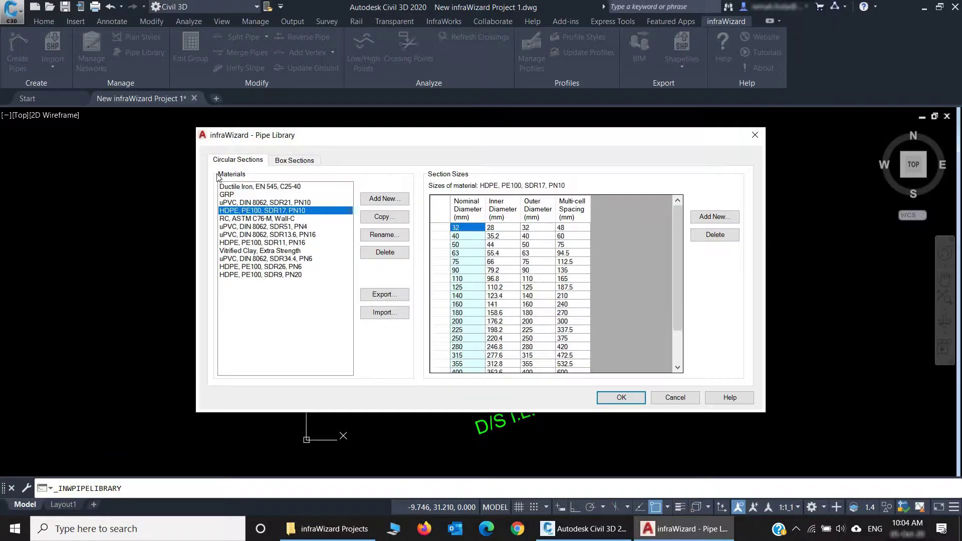
left_click(263, 243)
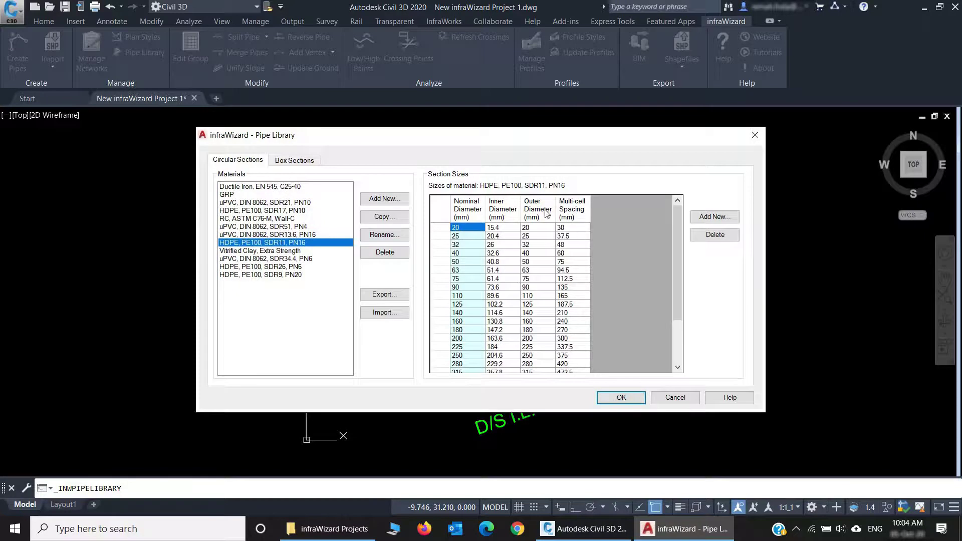
left_click_drag(673, 248, 643, 294)
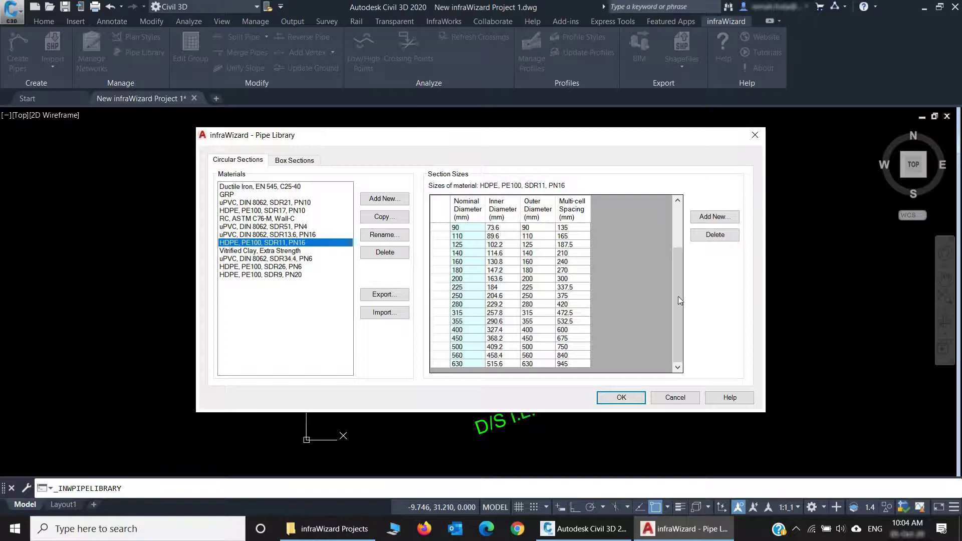
left_click_drag(679, 299, 680, 257)
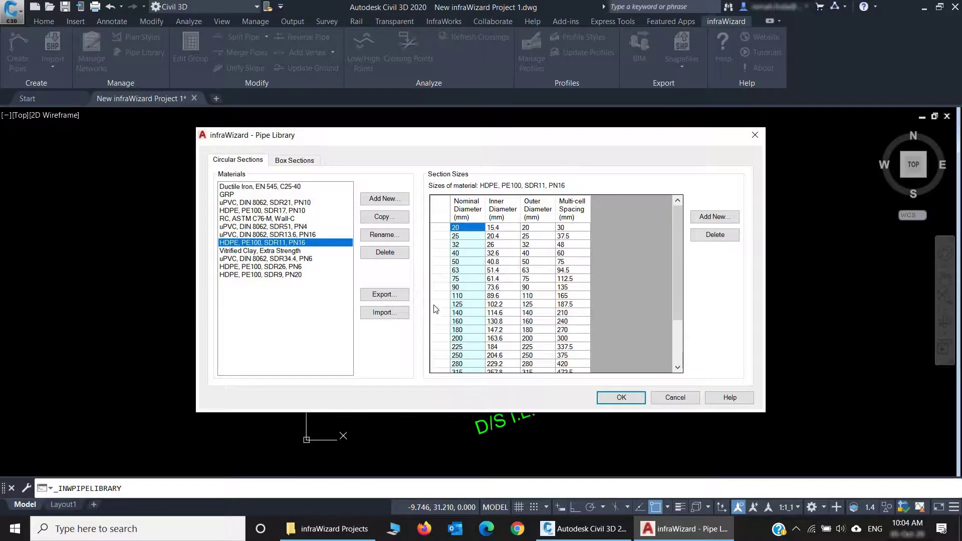
left_click(673, 398)
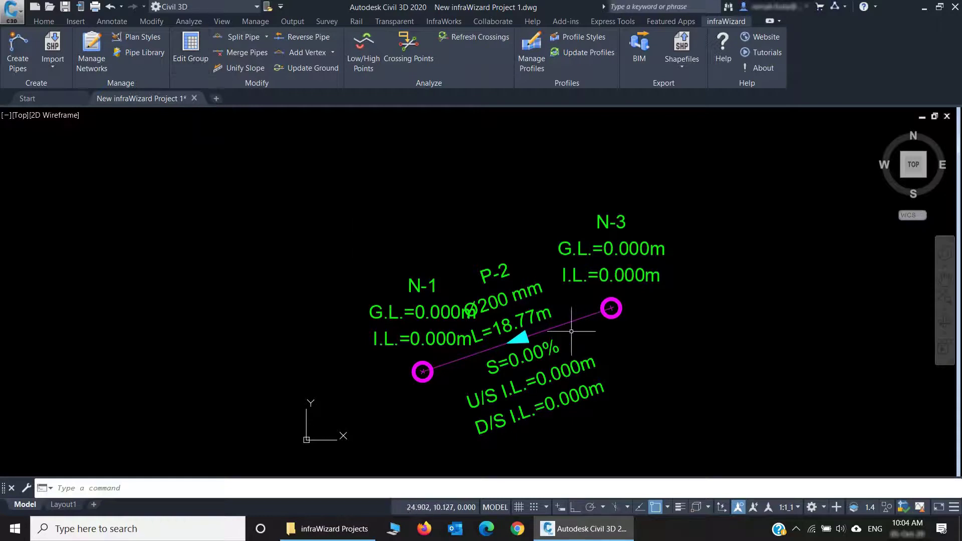
double_click(608, 311)
left_click(582, 382)
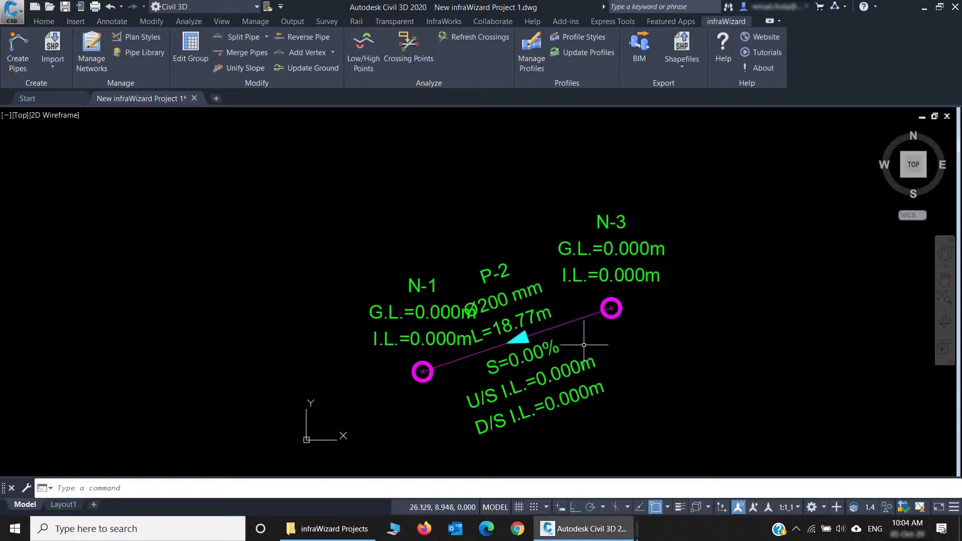
double_click(589, 316)
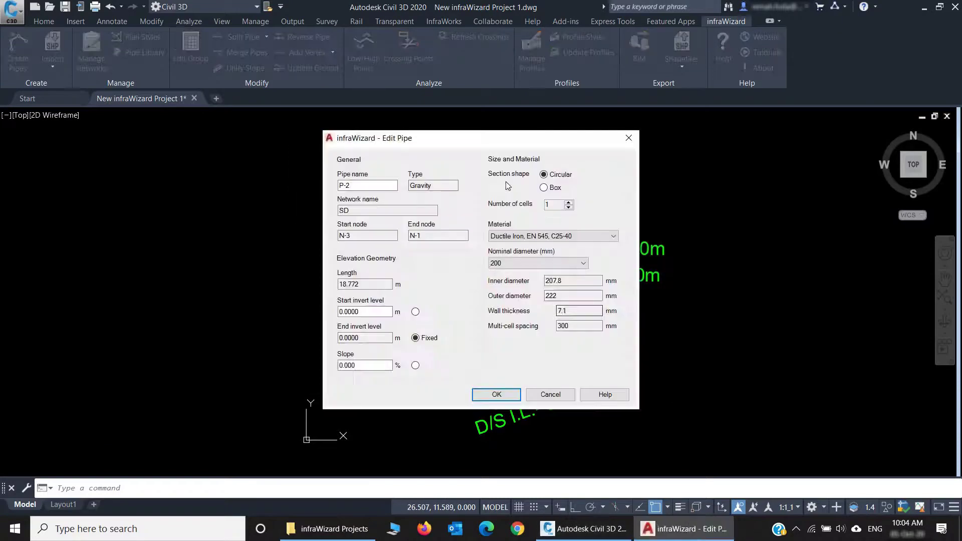
left_click(551, 394)
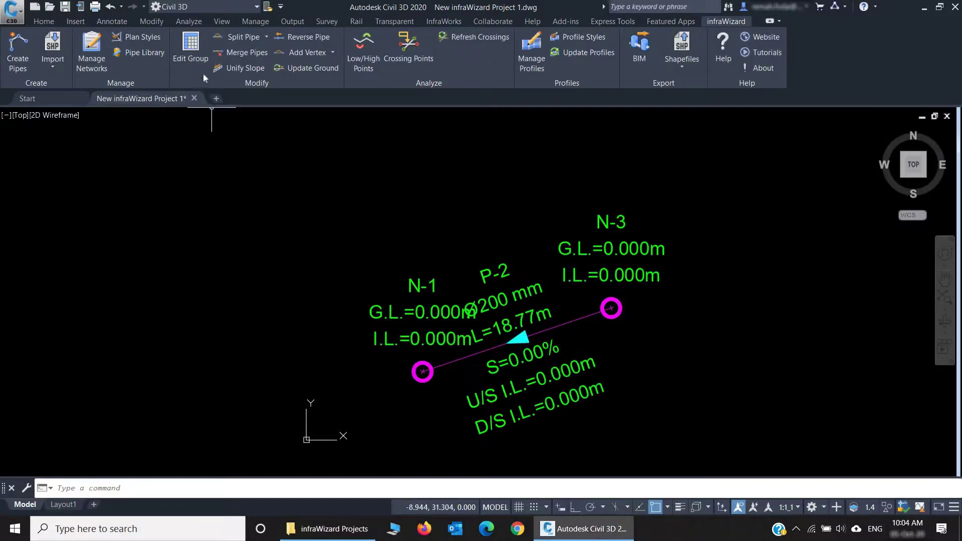
left_click(192, 50)
left_click(730, 189)
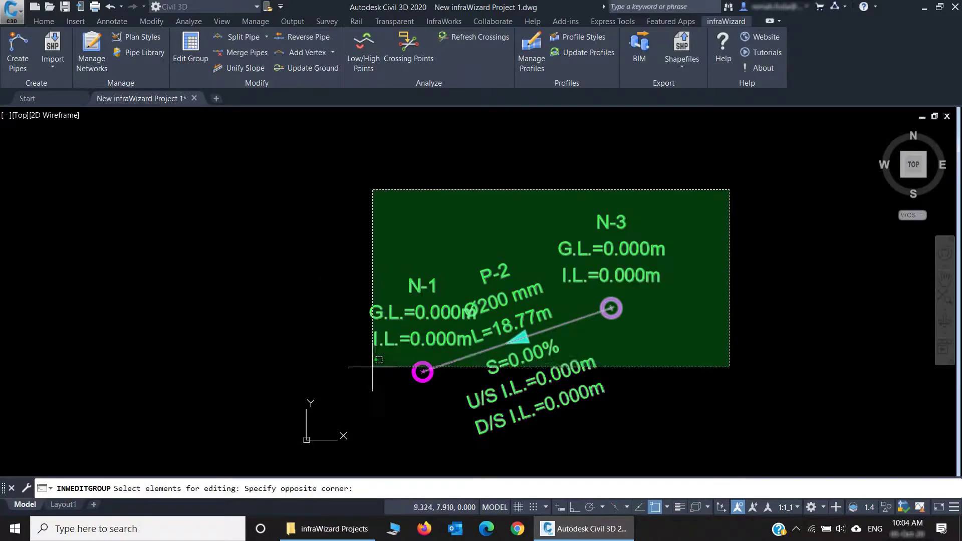
left_click(295, 423)
key("Return")
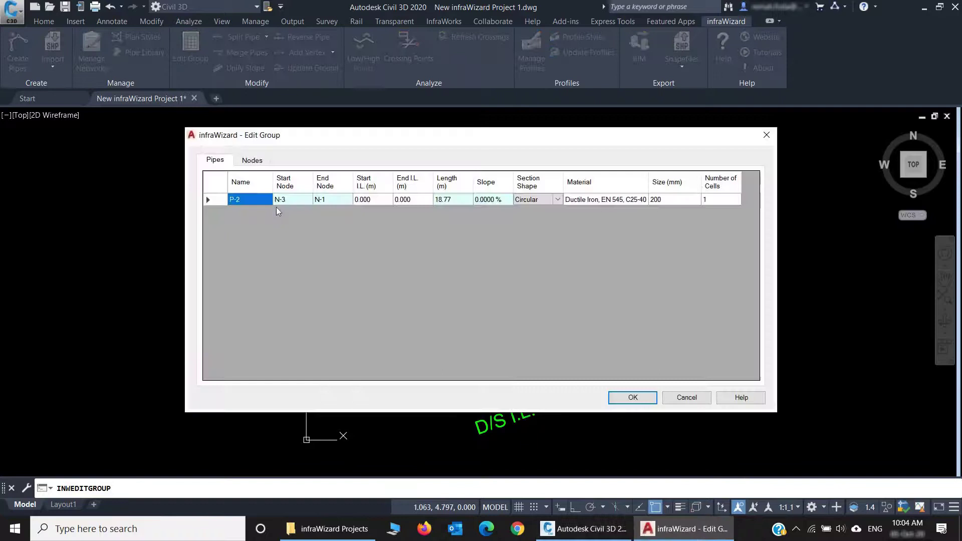
left_click(253, 161)
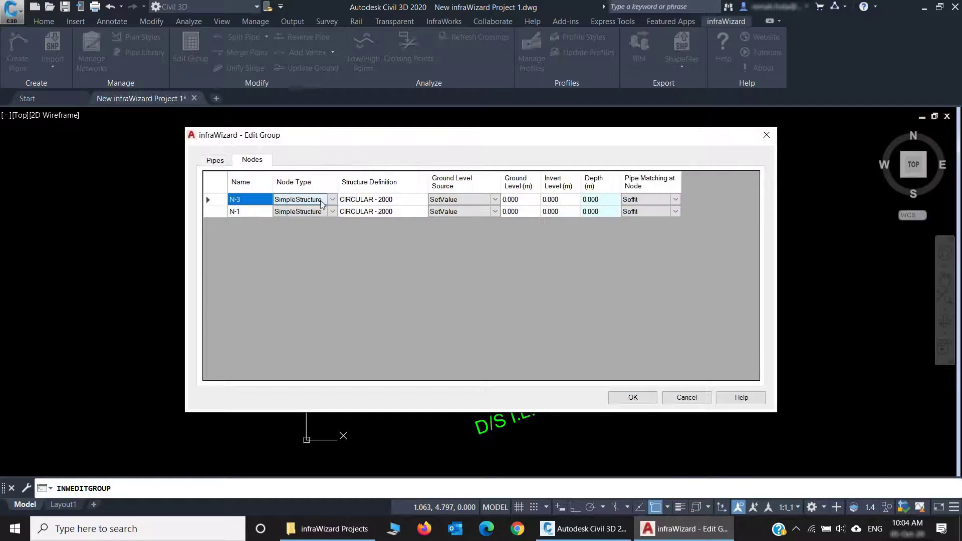
right_click(371, 190)
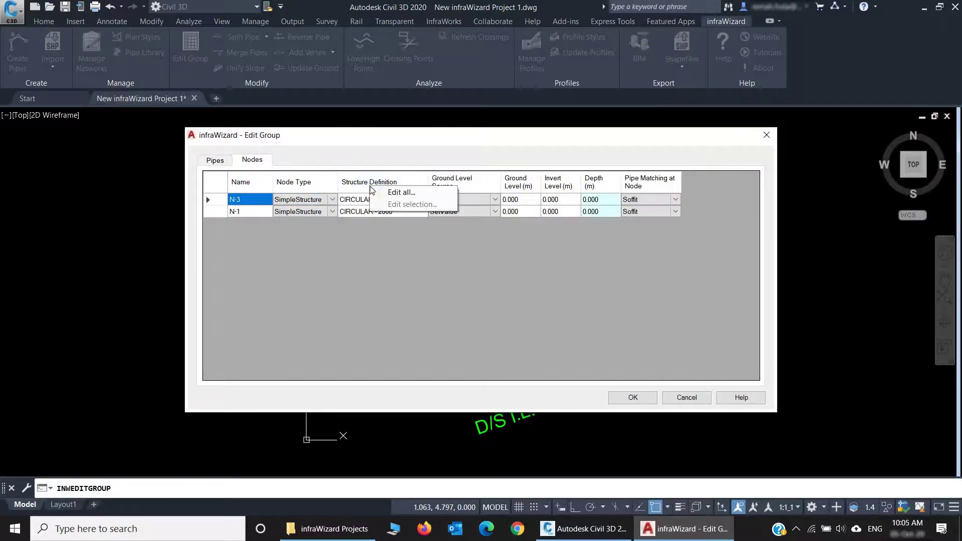
left_click(383, 199)
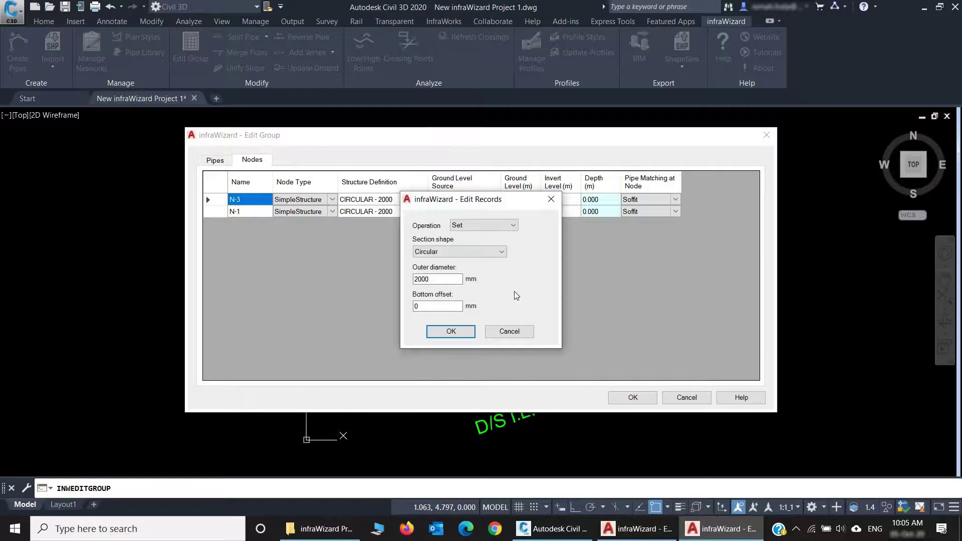
left_click(510, 332)
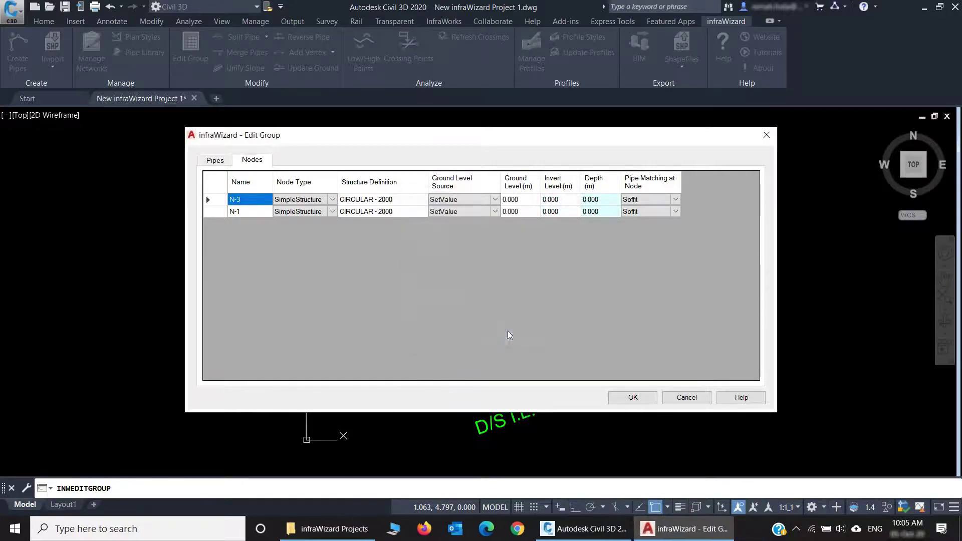
left_click(677, 398)
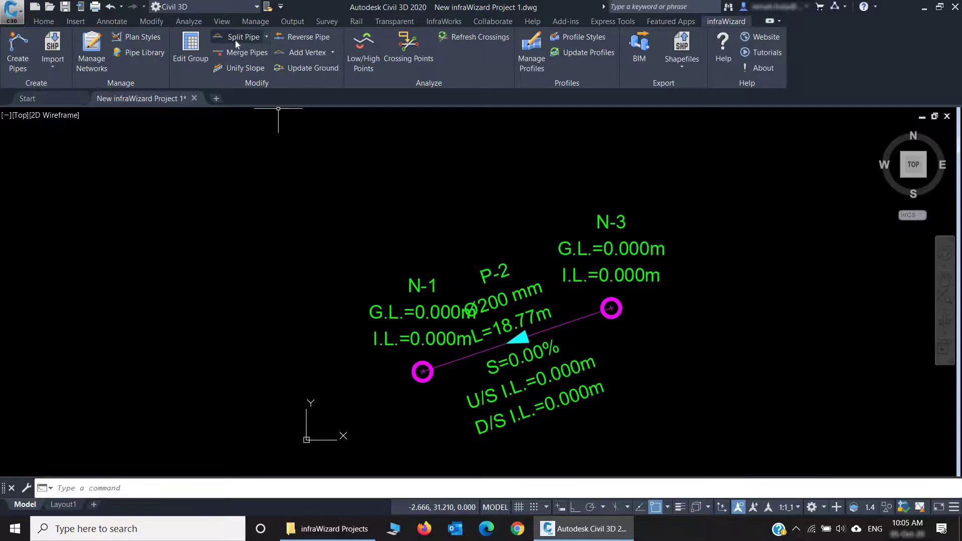
left_click(267, 37)
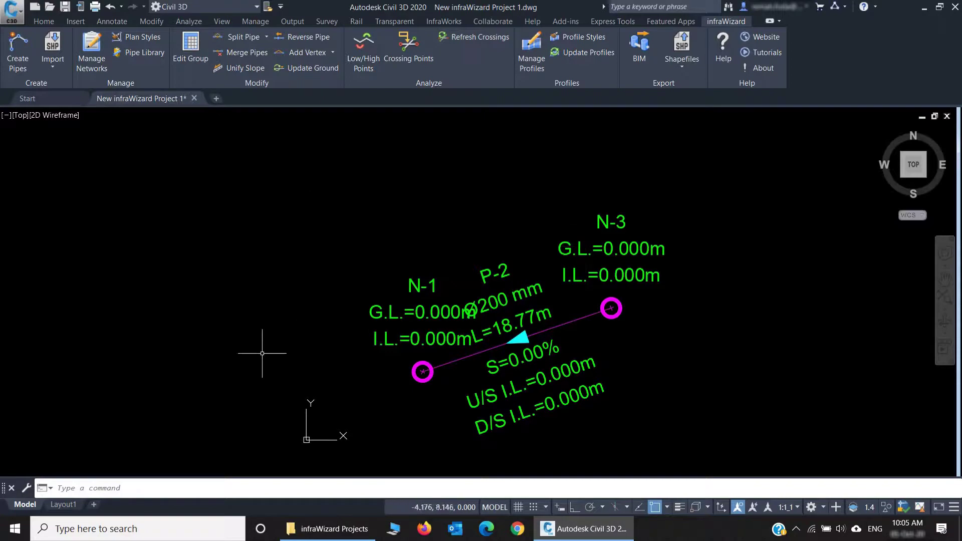
left_click(332, 52)
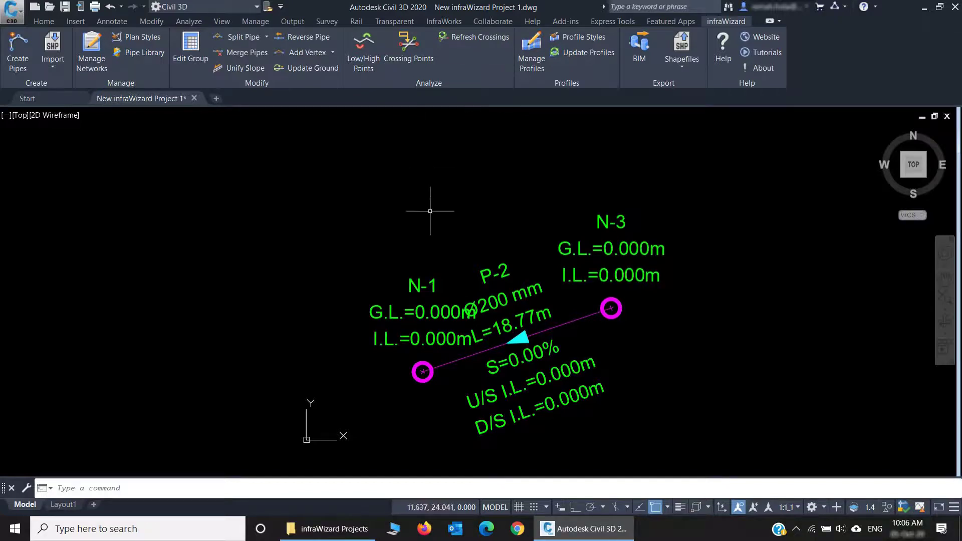
Step: Drag node N-1 left so pipe P-2 lengthens to 35.63 m
left_click(422, 371)
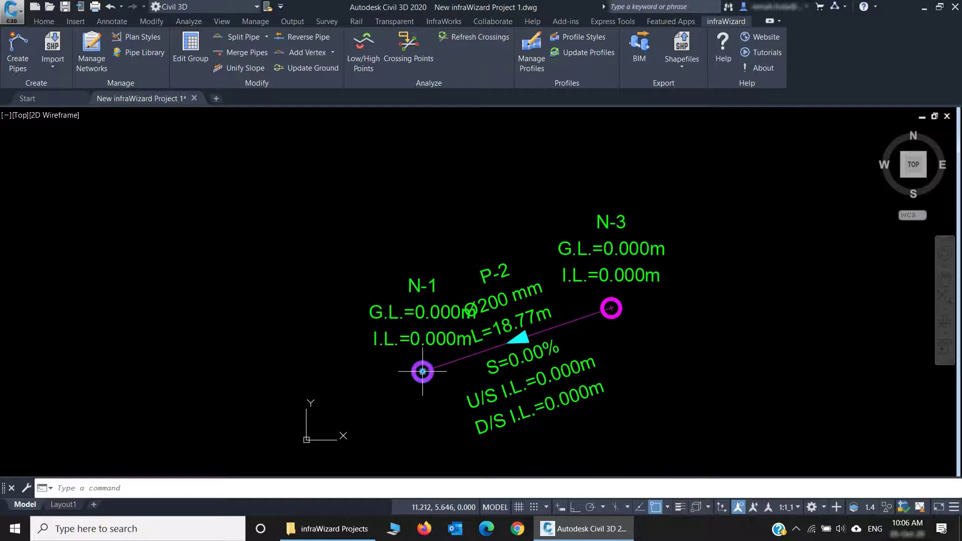
left_click(423, 371)
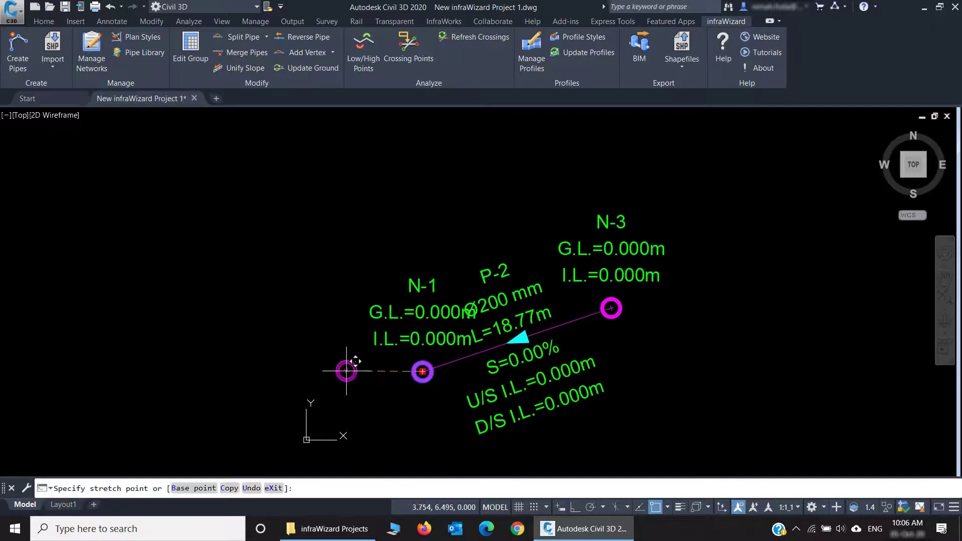
left_click(234, 325)
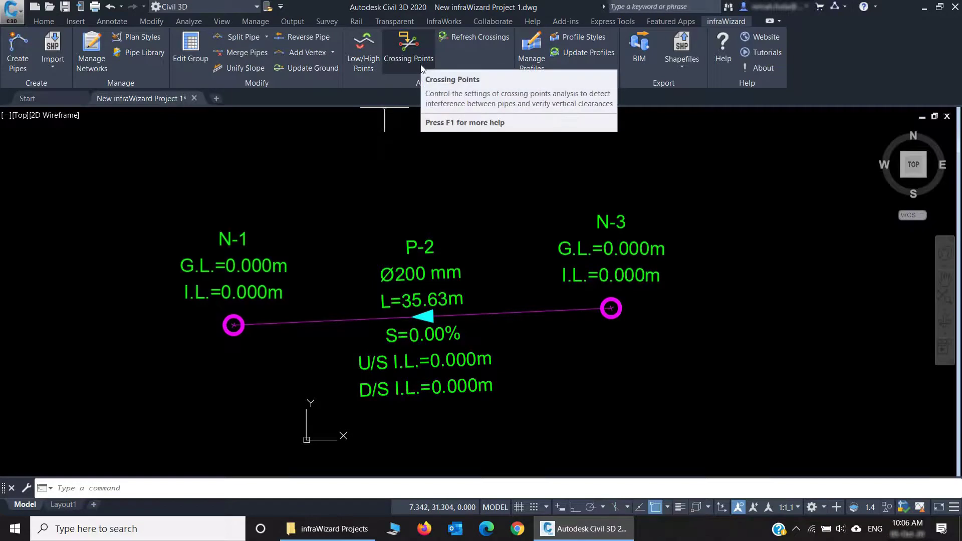
Step: Draw a straight line (L) crossing pipe P-2 from above to below
type("l")
key("Return")
left_click(483, 174)
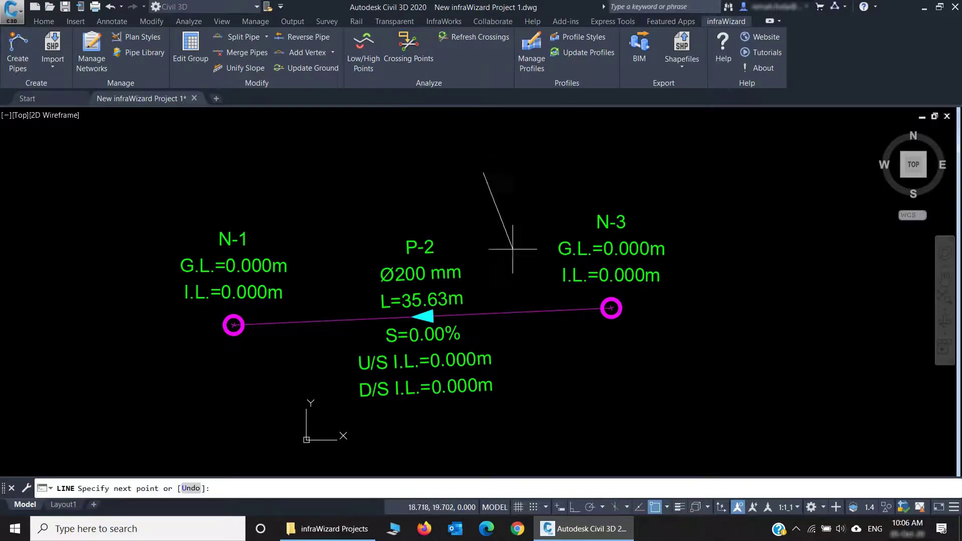
left_click(585, 448)
key("Escape")
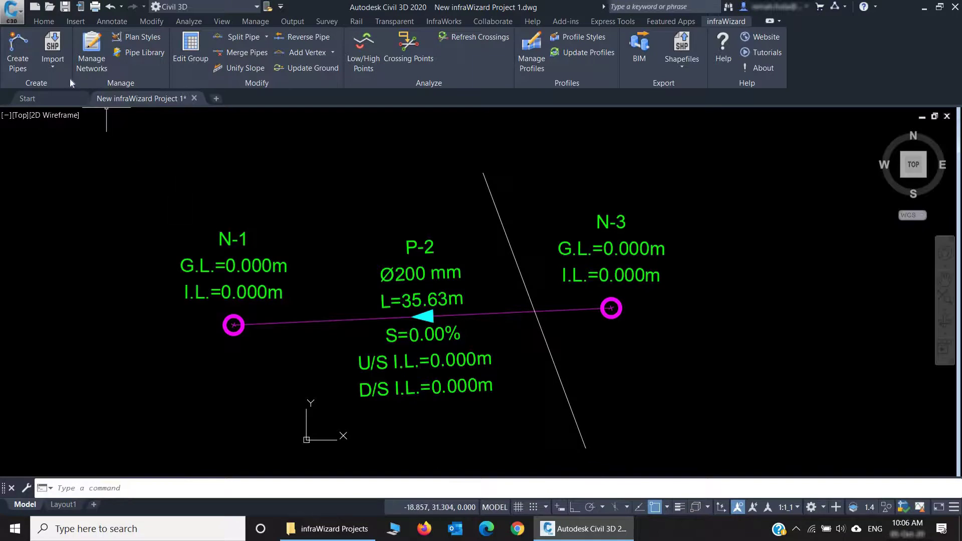
Step: Convert the crossing line into a pipe of a new network named WW
left_click(34, 64)
left_click(514, 208)
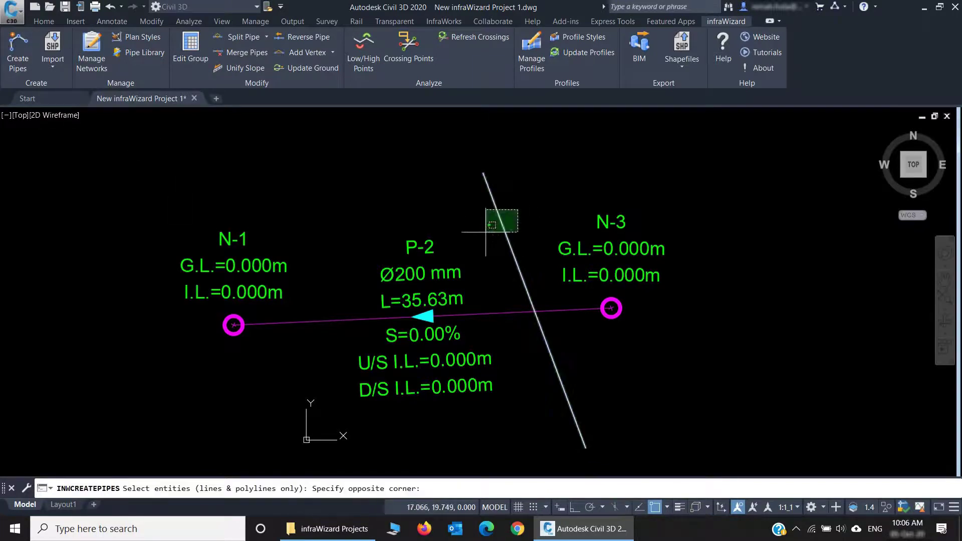
left_click(486, 235)
key("Return")
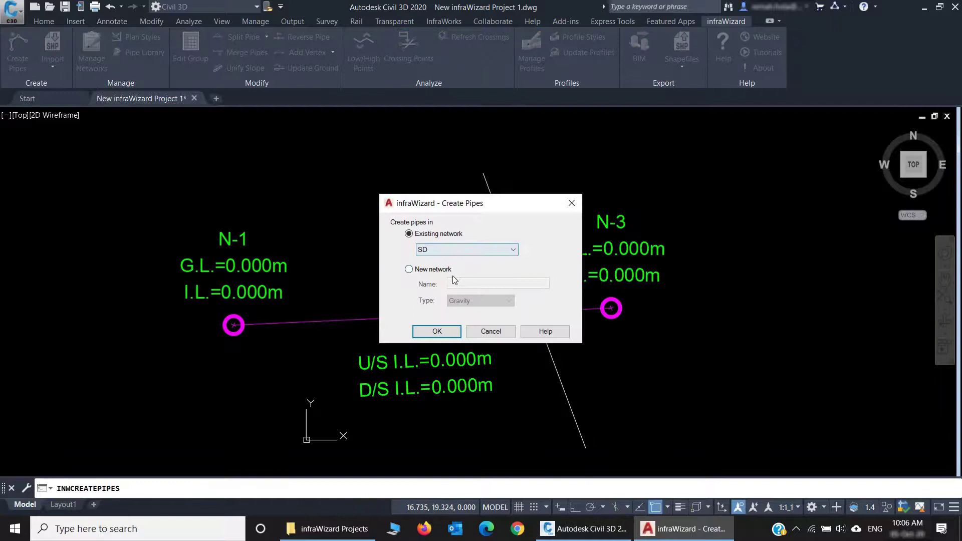
left_click(435, 269)
left_click(484, 286)
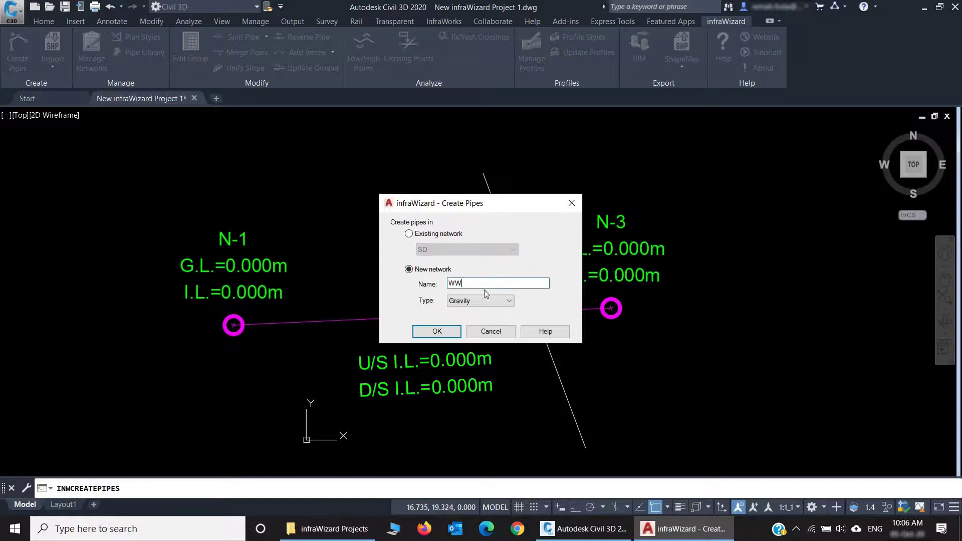
left_click(486, 299)
left_click(454, 340)
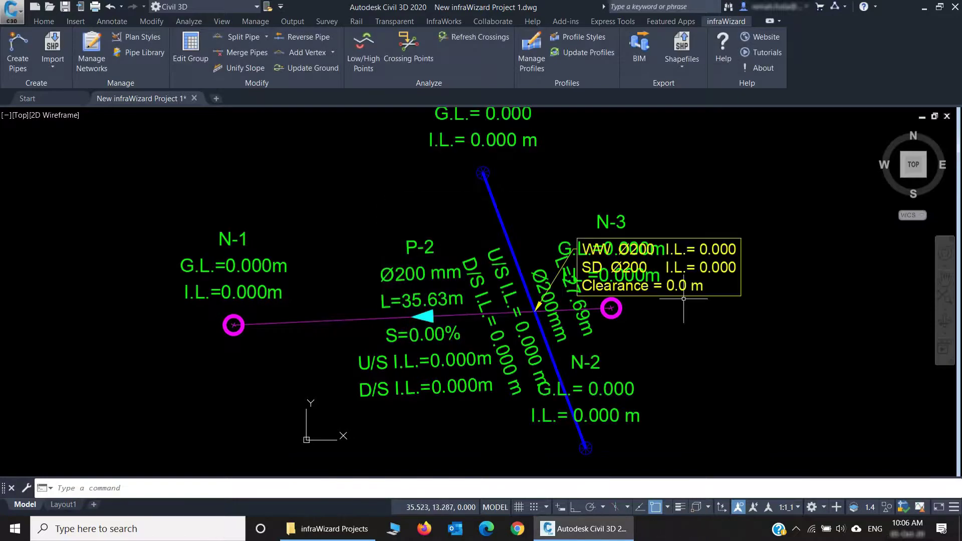
Step: Move the crossing label up and right, clear of the pipes
type("m")
key("Return")
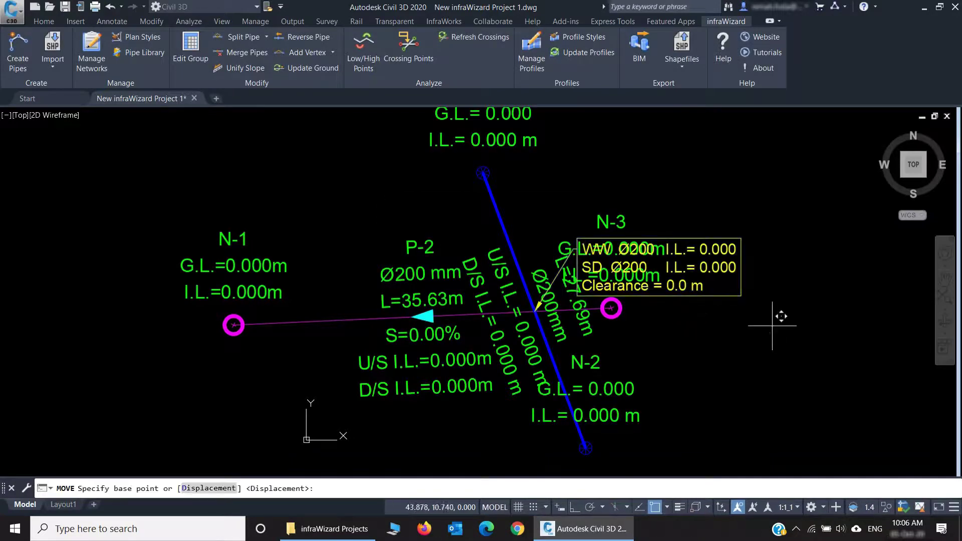
left_click(774, 324)
left_click(828, 203)
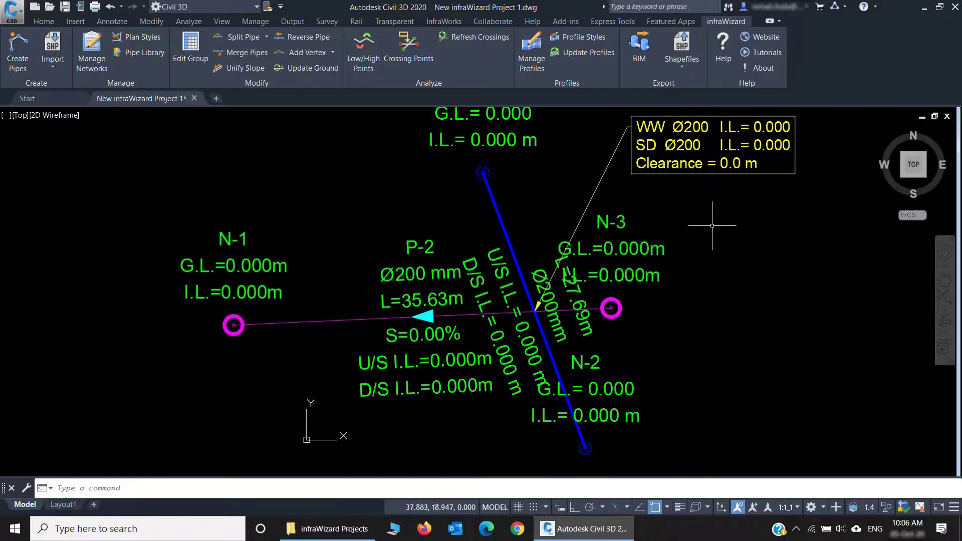
middle_click_drag(701, 222, 637, 260)
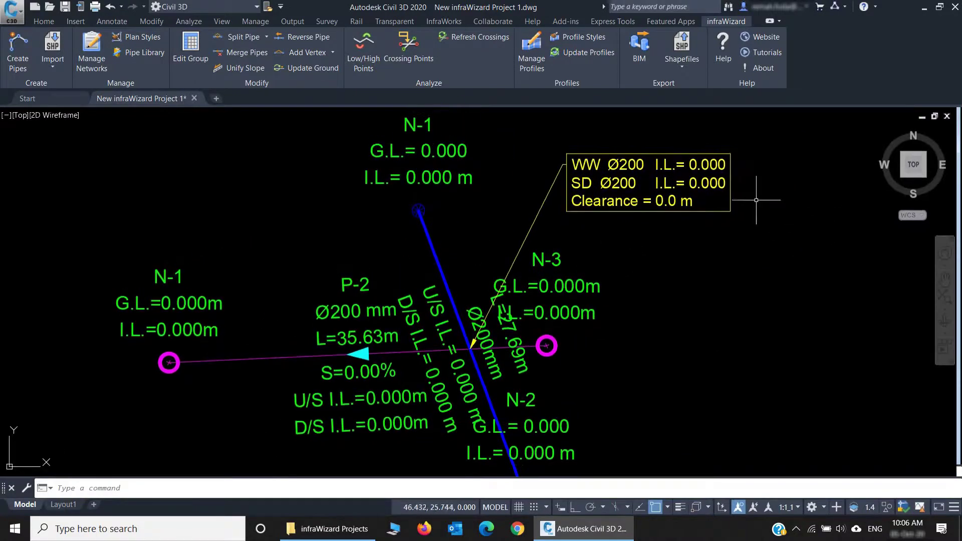
Step: Set WW node N-1's invert level to 1.00 m, giving 0.275 m crossing clearance
double_click(423, 207)
left_click_drag(603, 270, 537, 274)
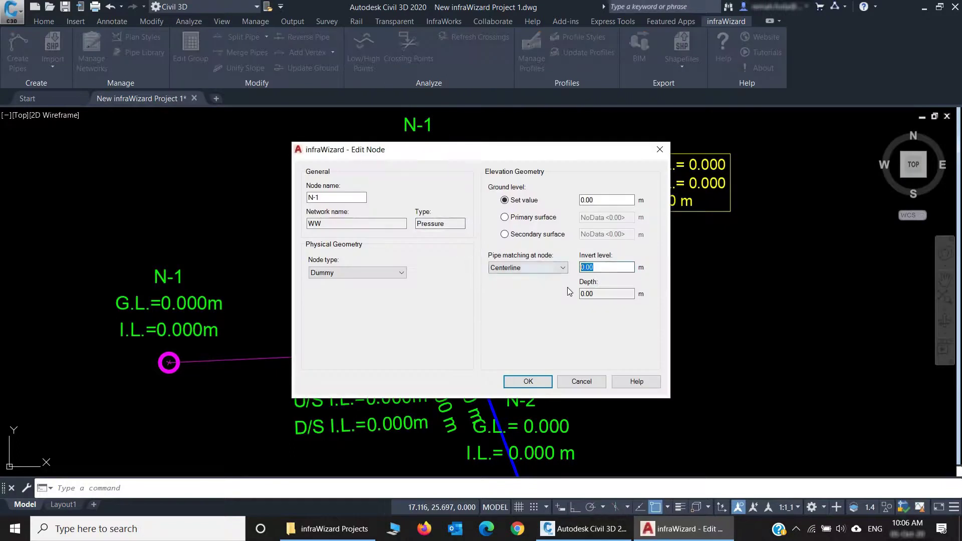
left_click(529, 381)
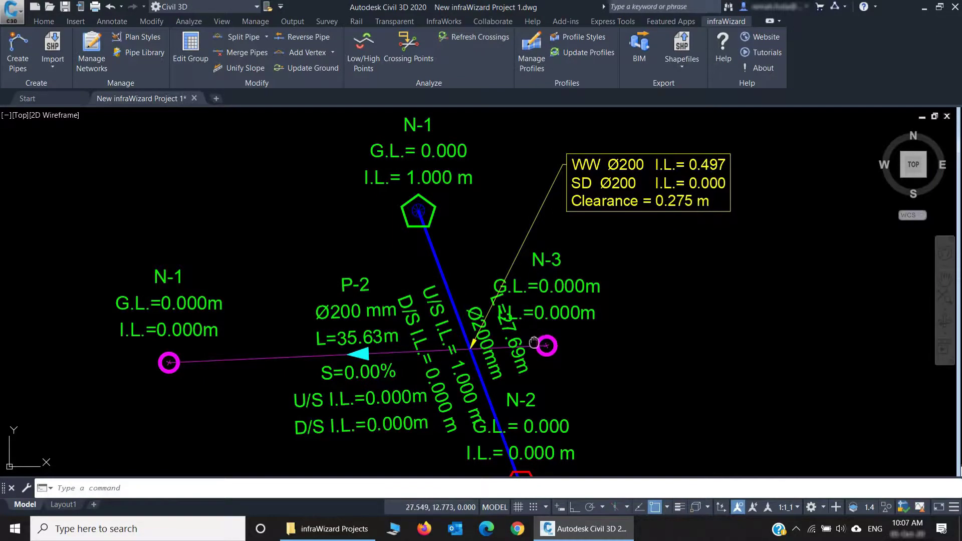
mouse_move(535, 346)
middle_mouse_down()
mouse_move(579, 274)
mouse_move(536, 307)
middle_mouse_up()
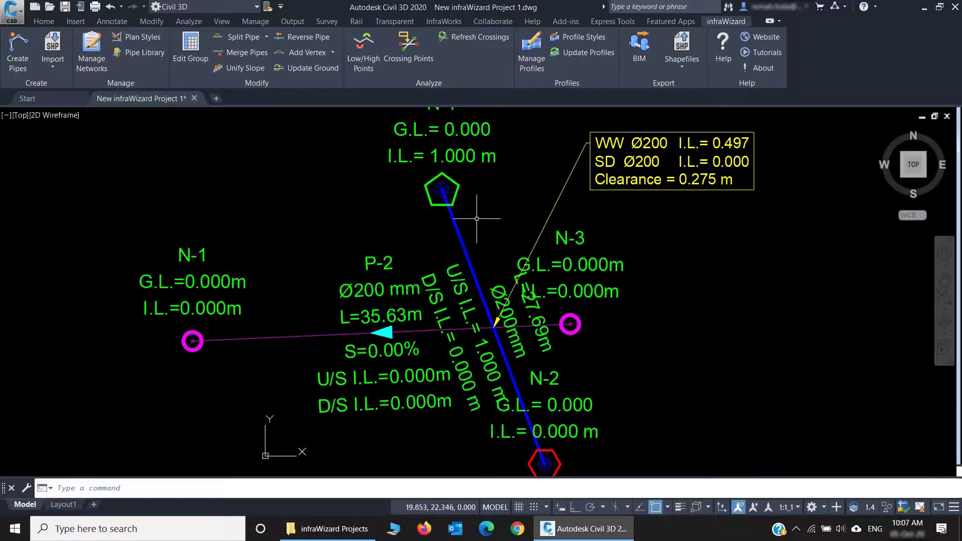
middle_click_drag(506, 297, 428, 256)
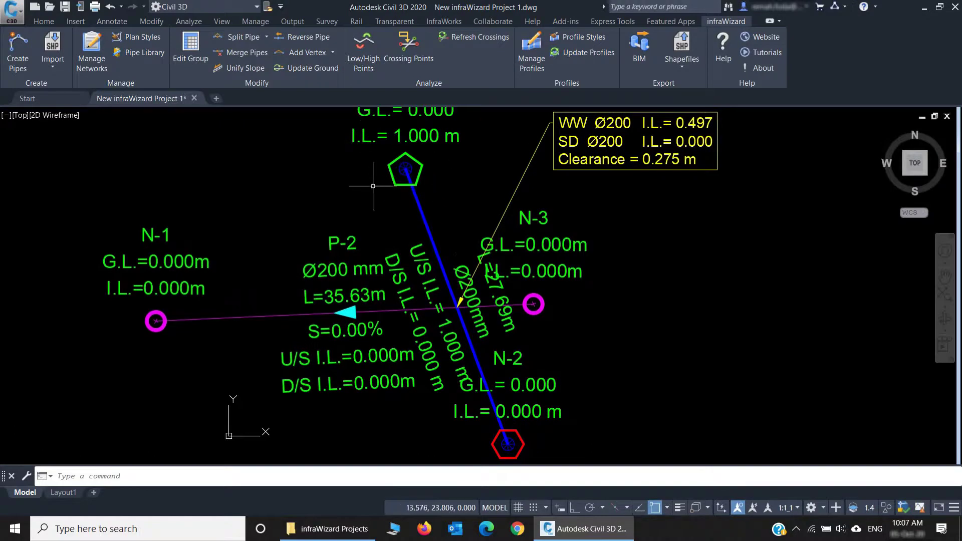
Step: Check Low/High Settings, then move the upper WW node down-left for 0.39 m clearance
left_click(364, 59)
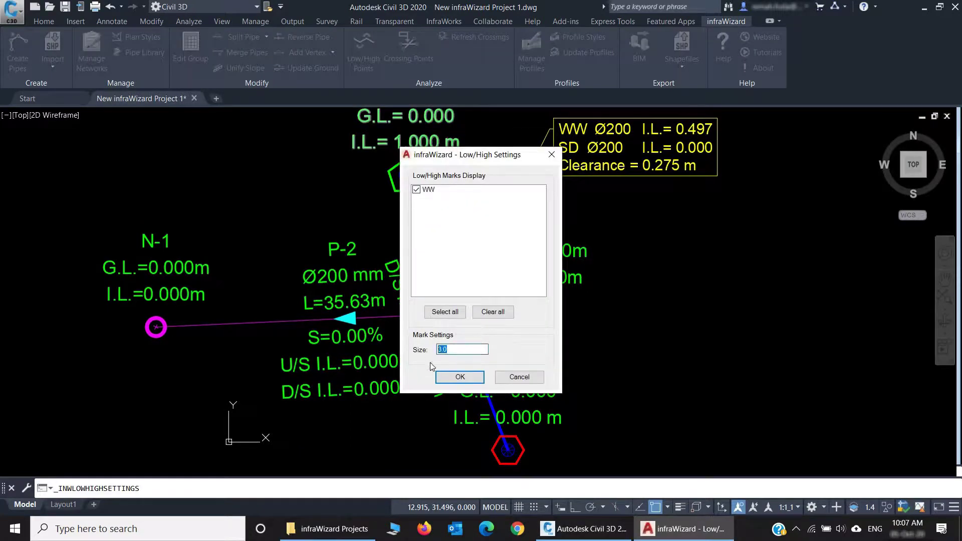
left_click(473, 380)
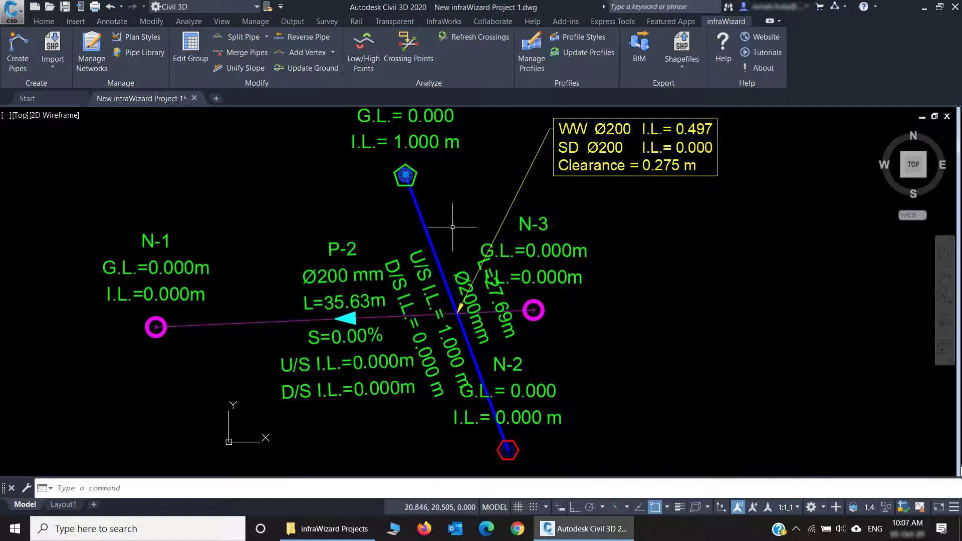
type("m")
key("Return")
left_click(771, 257)
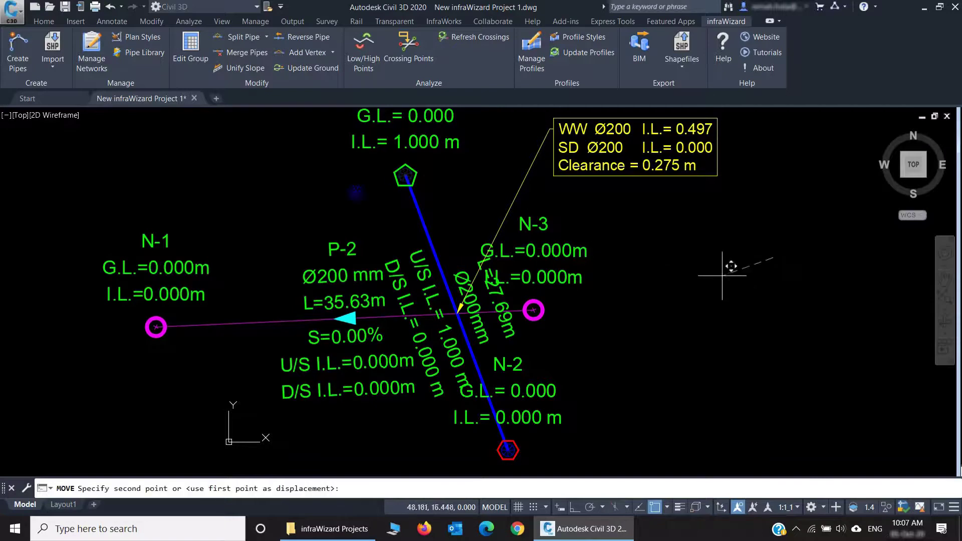
left_click(611, 320)
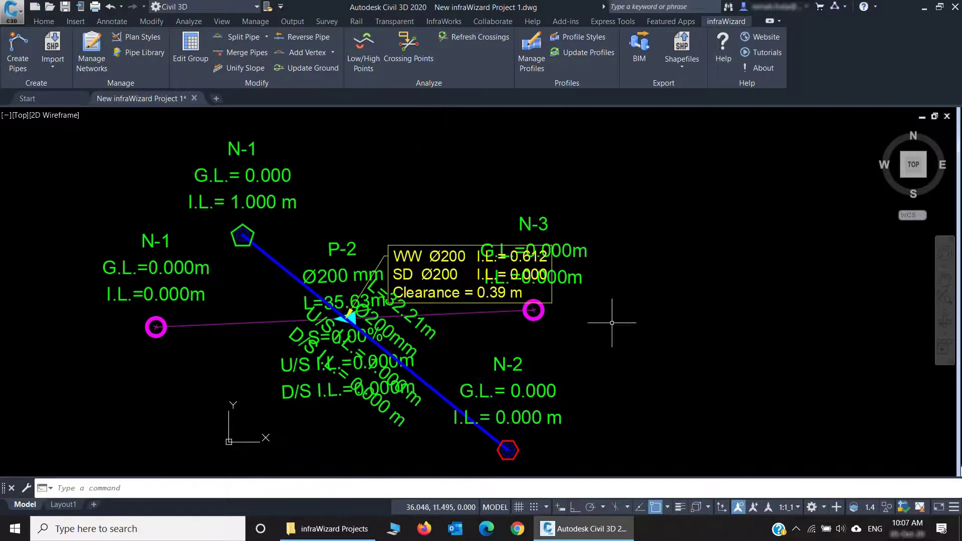
Step: Move the clearance label above N-3
left_click(440, 258)
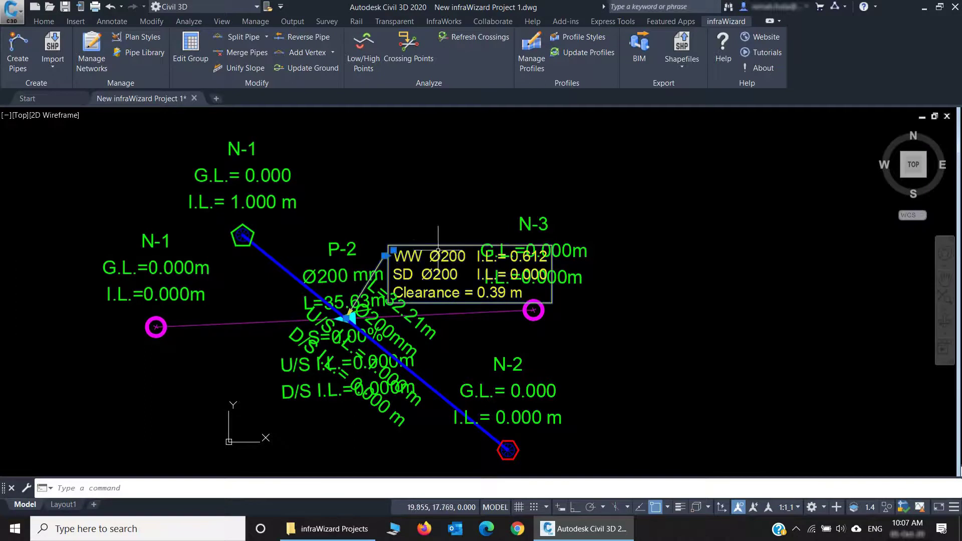
type("m")
key("Return")
left_click(446, 209)
left_click(435, 120)
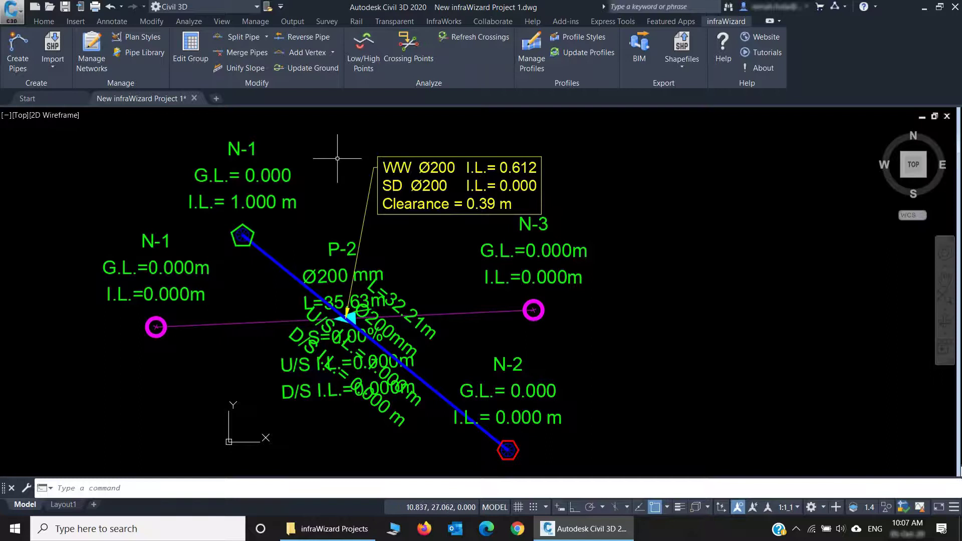
Step: Enable 'Show critical crossings only' in the Crossing Points settings
left_click(405, 62)
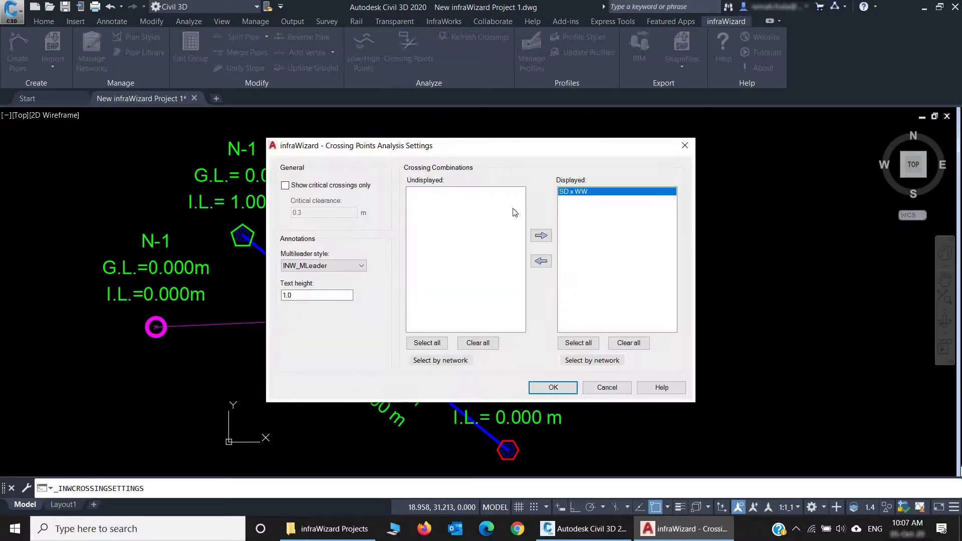
left_click_drag(615, 151, 775, 138)
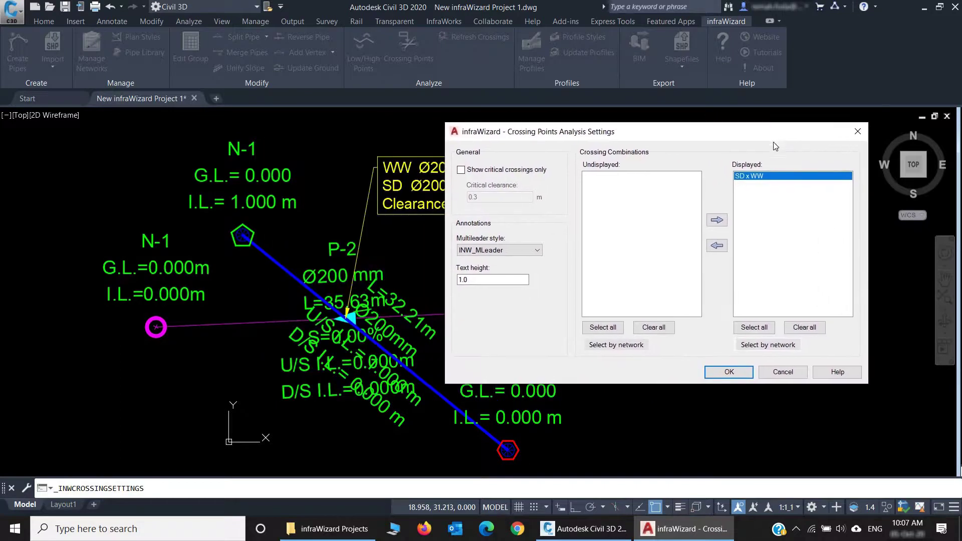
left_click(508, 174)
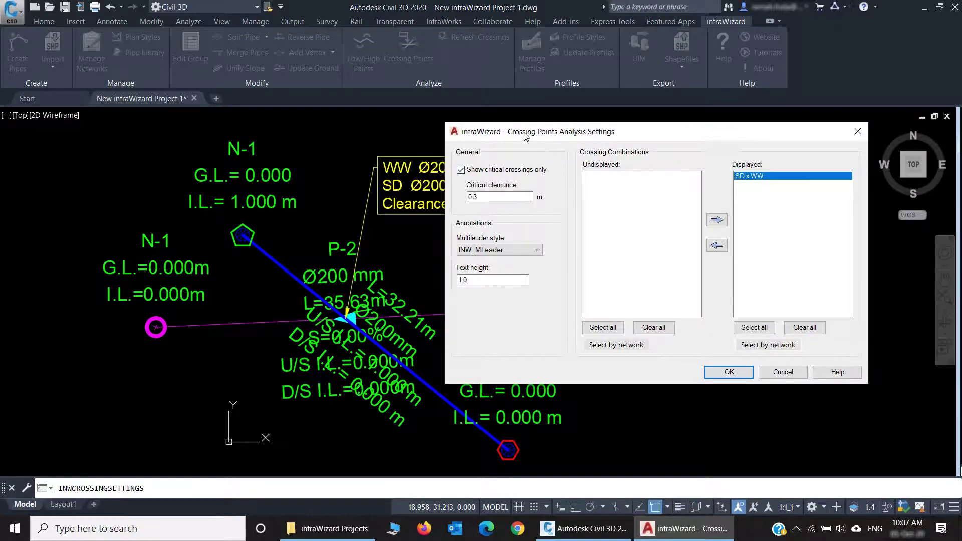
left_click_drag(501, 131, 609, 121)
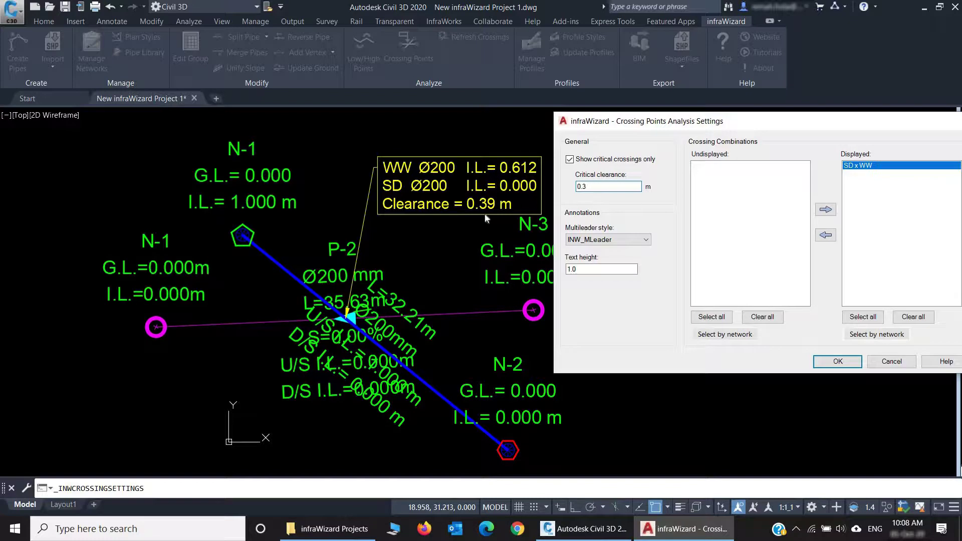
left_click(837, 361)
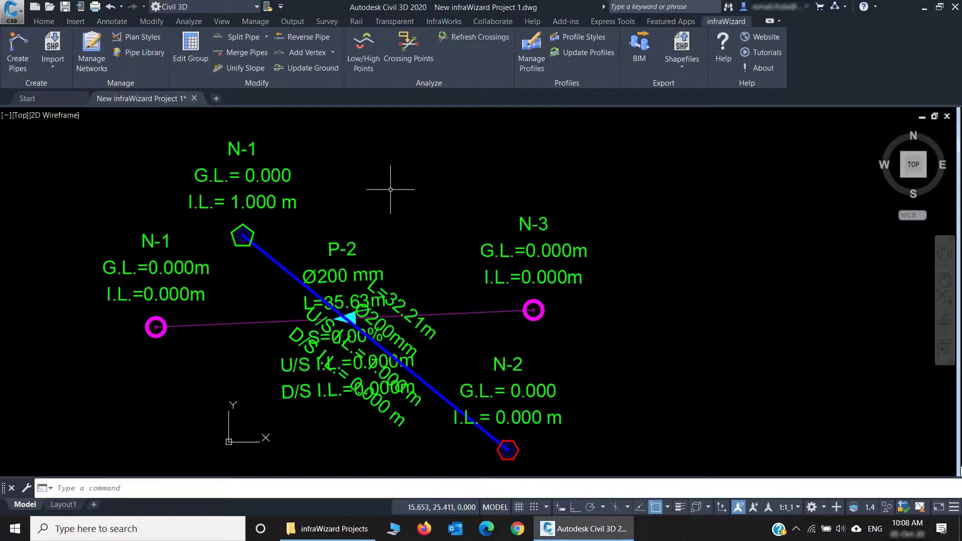
Step: Change the critical clearance from 0.3 to 0.4 m
left_click(394, 64)
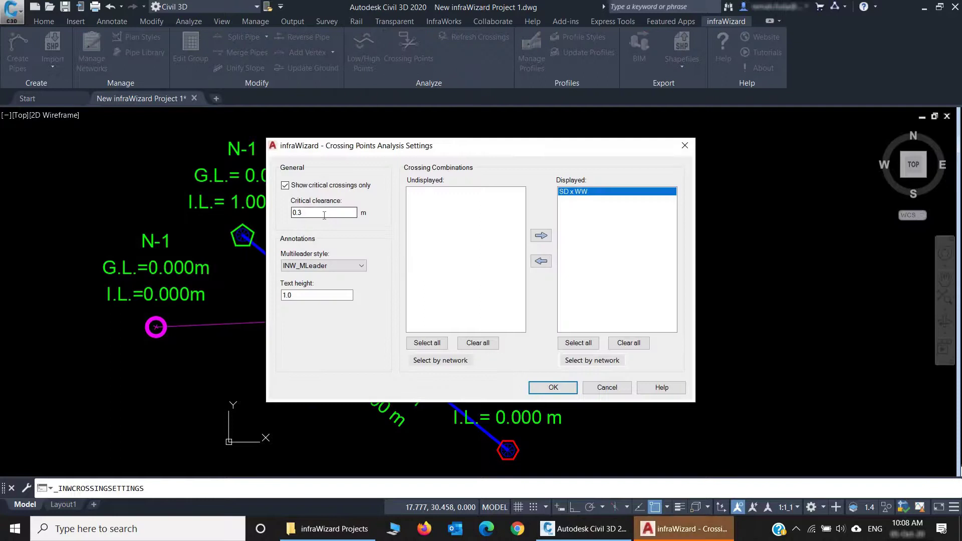
double_click(299, 213)
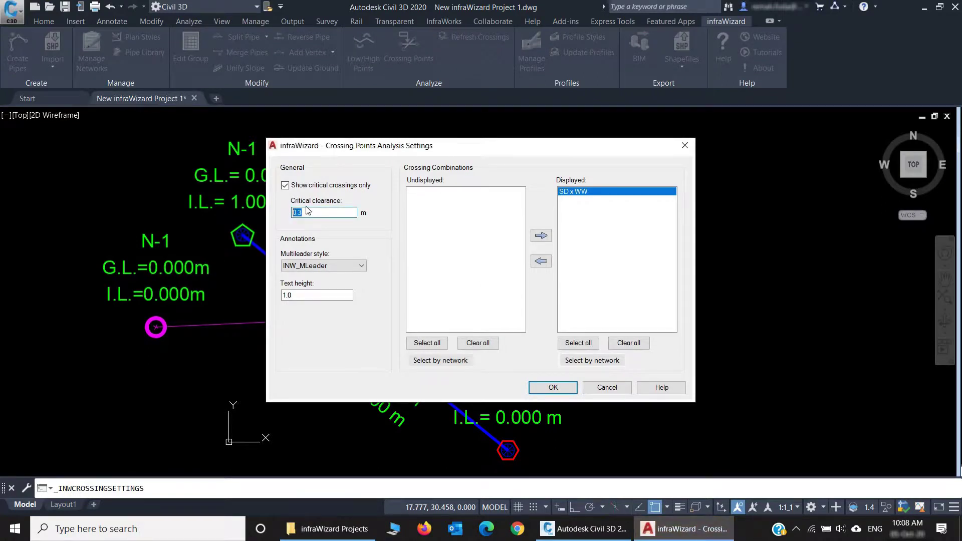
type(".4")
left_click(552, 388)
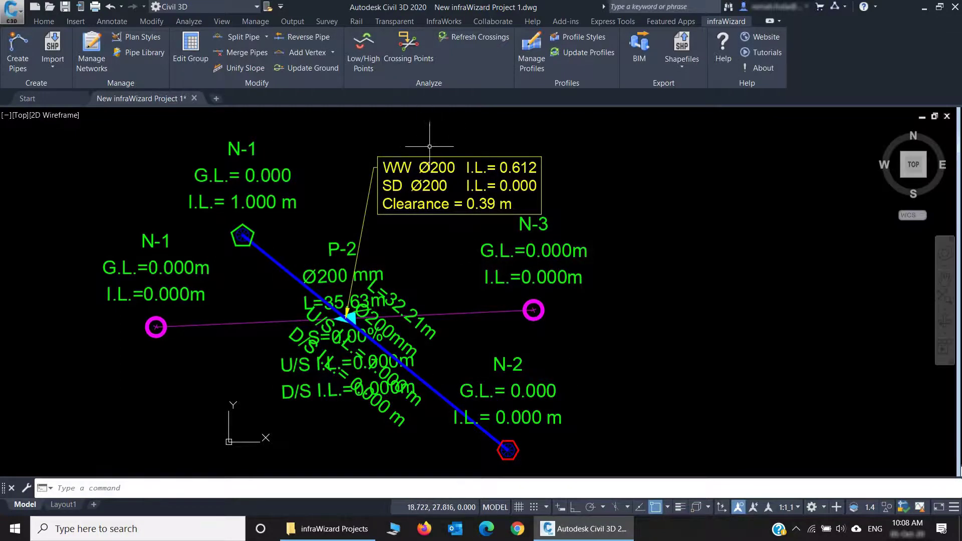
Step: Erase the selected clearance multileader with E
left_click(433, 168)
type("e")
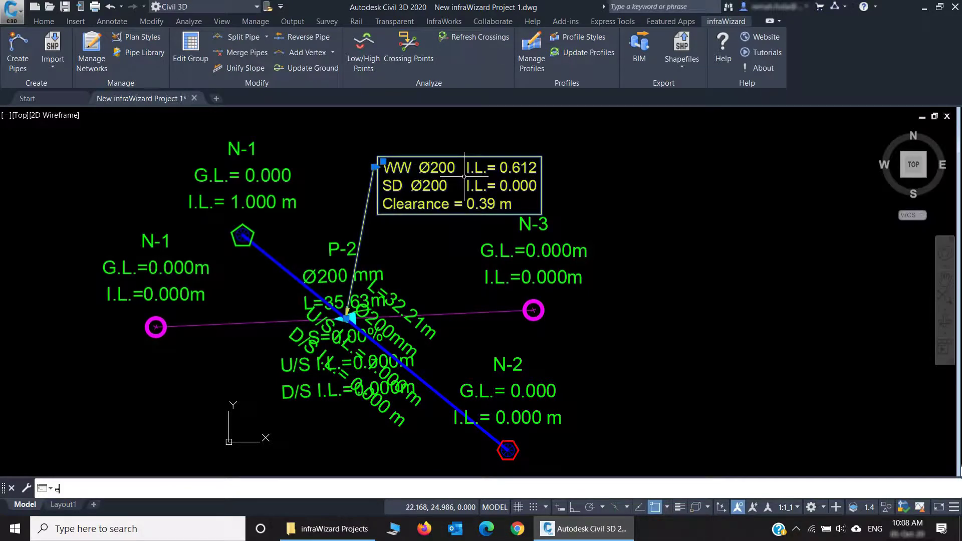
key("Return")
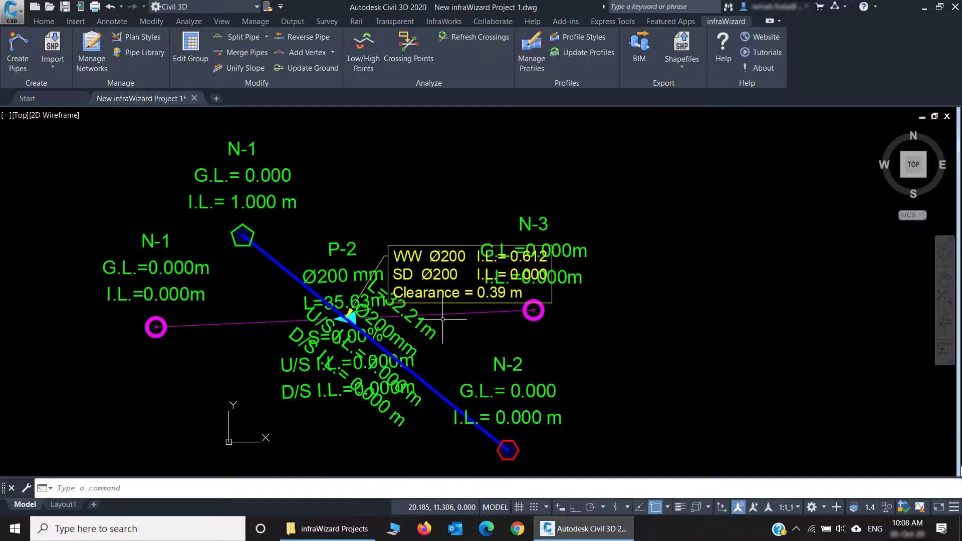
Step: Move the regenerated 0.39 m clearance label above N-3, away from its labels
type("m")
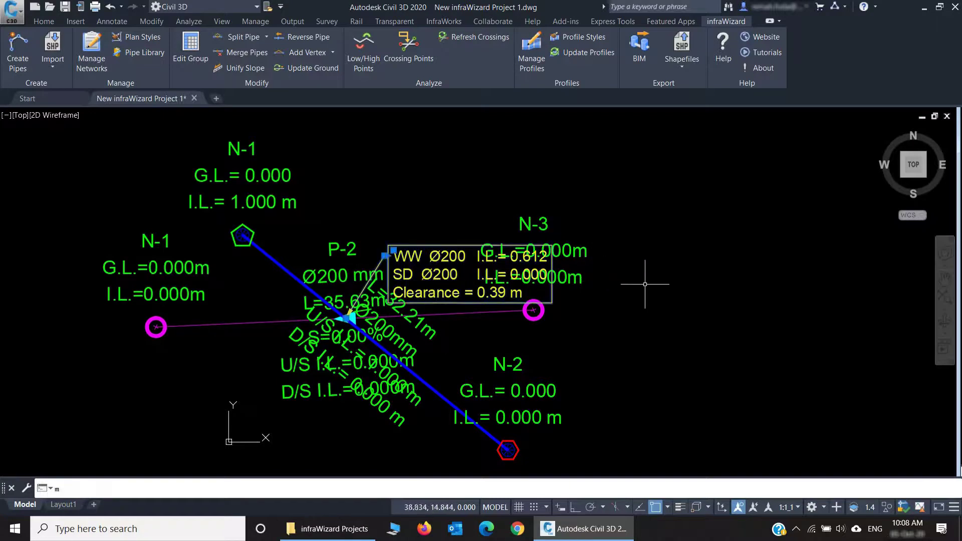
key("Return")
left_click(690, 294)
left_click(720, 179)
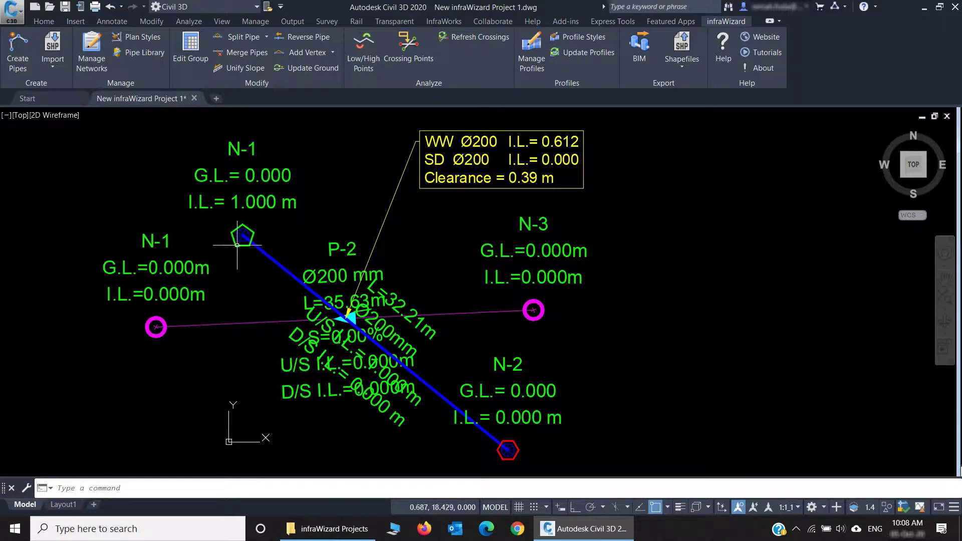
left_click(243, 236)
key("Escape")
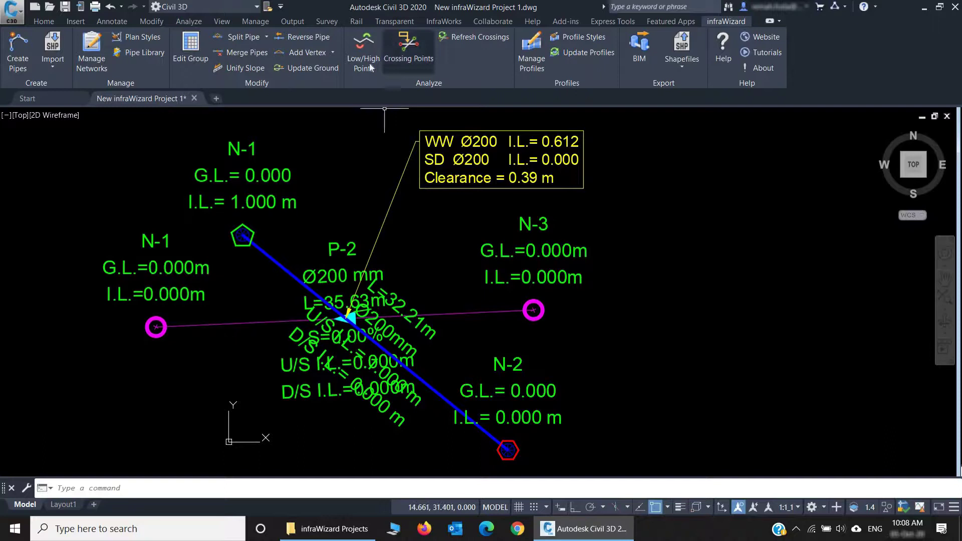
left_click(395, 61)
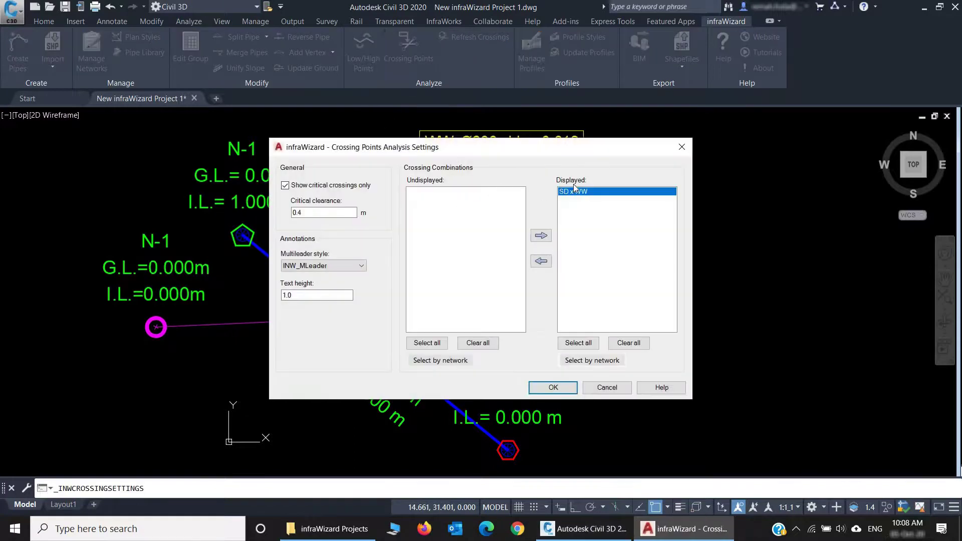
left_click(541, 261)
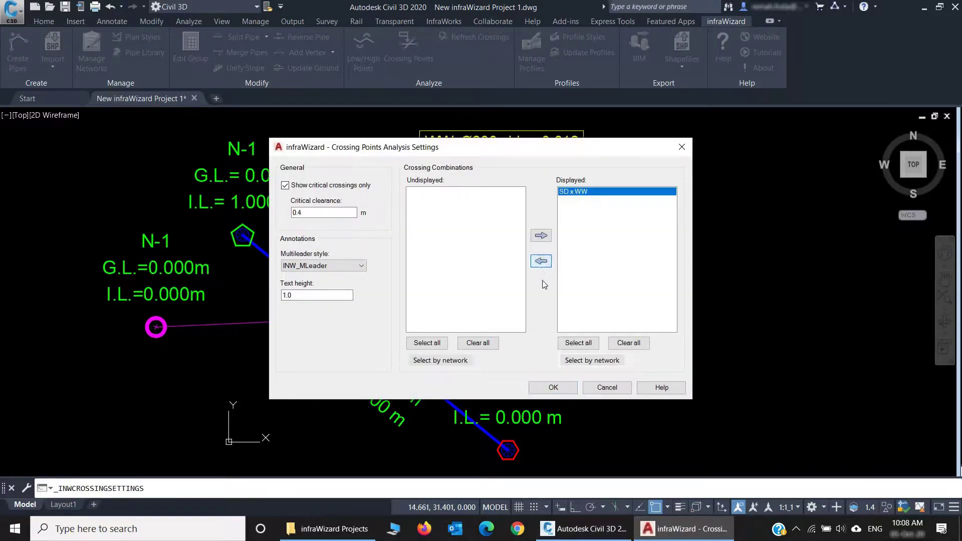
left_click(553, 387)
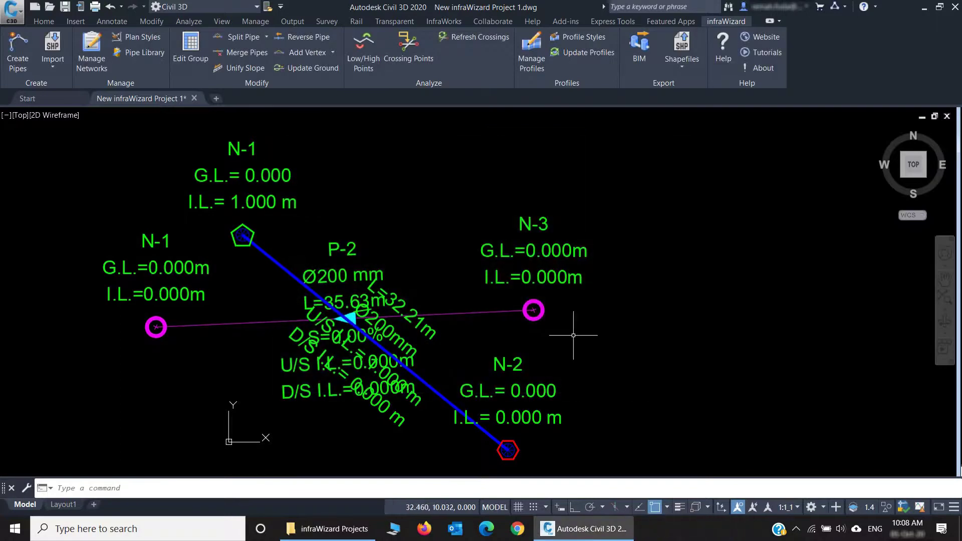
left_click(410, 65)
left_click(542, 238)
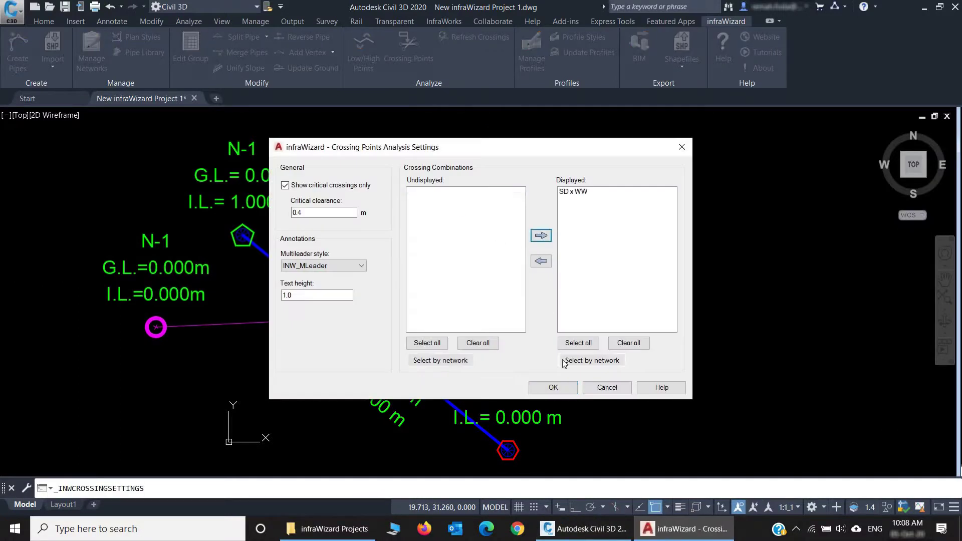
left_click(553, 387)
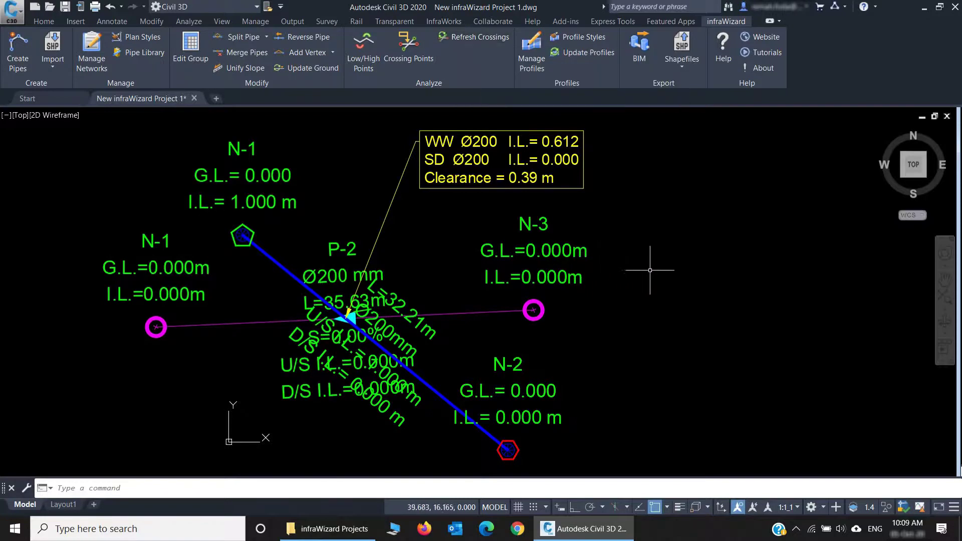
scroll(650, 270, "down", 1)
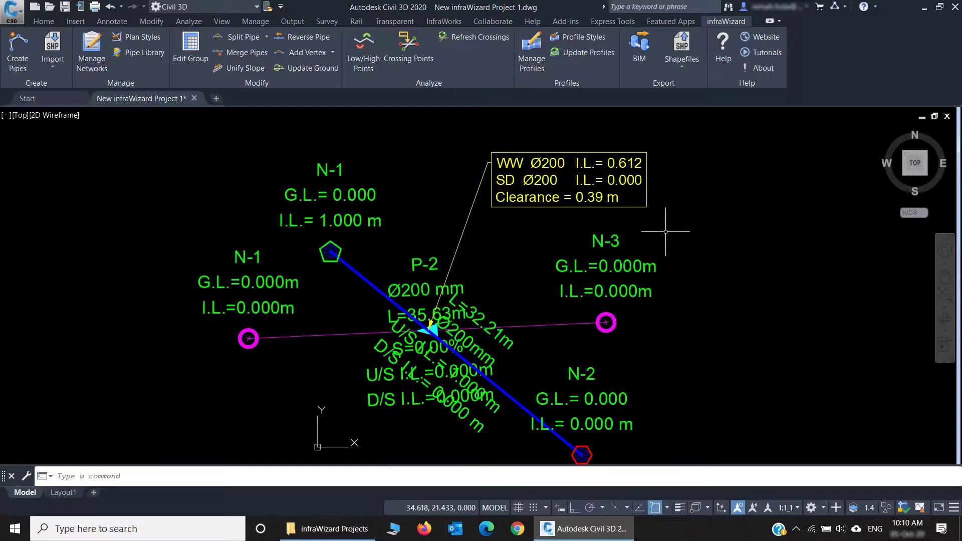
key("Return")
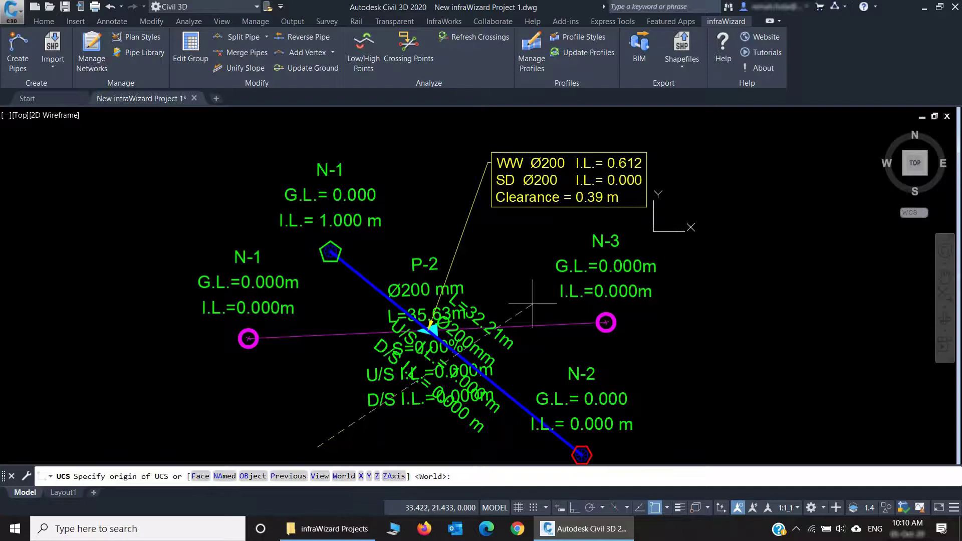
left_click(421, 429)
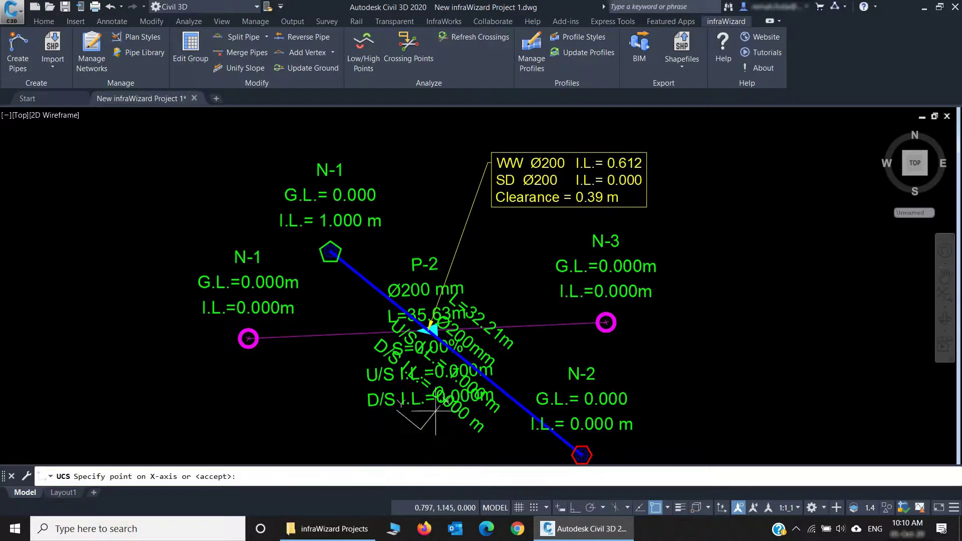
left_click(734, 169)
key("Return")
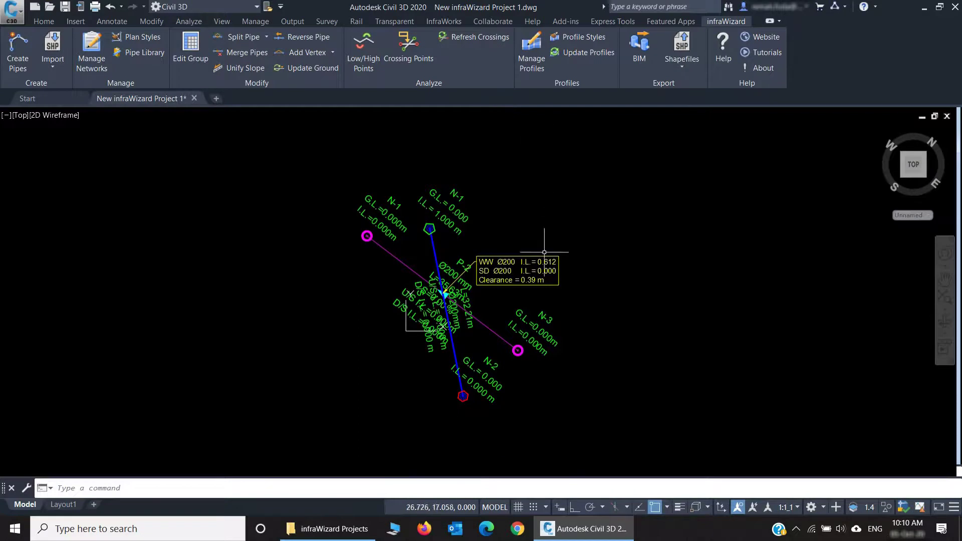
scroll(512, 297, "up", 2)
scroll(512, 298, "up", 2)
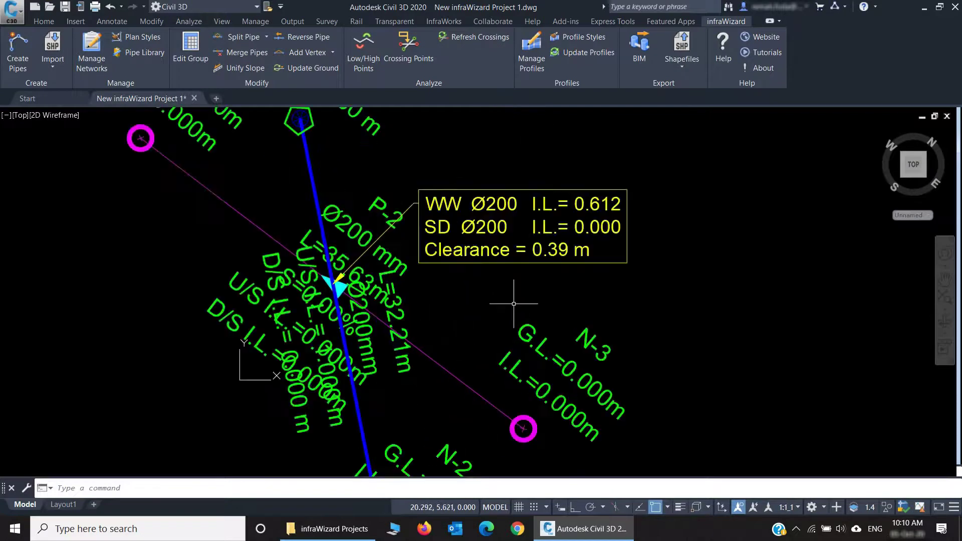
middle_click_drag(484, 303, 477, 345)
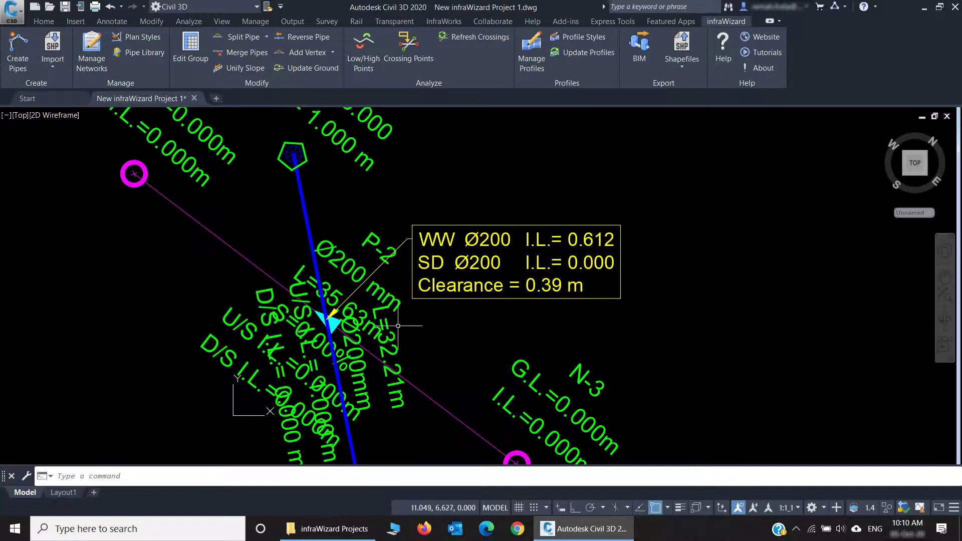
scroll(527, 320, "down", 2)
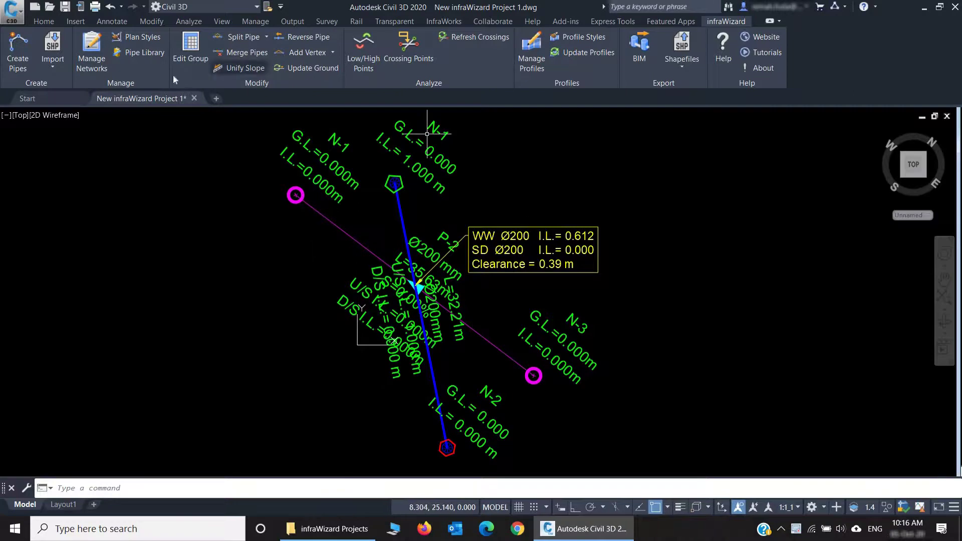
Step: Window-select the SD pipe with Edit Group and choose the SD network for editing
left_click(191, 48)
left_click(240, 163)
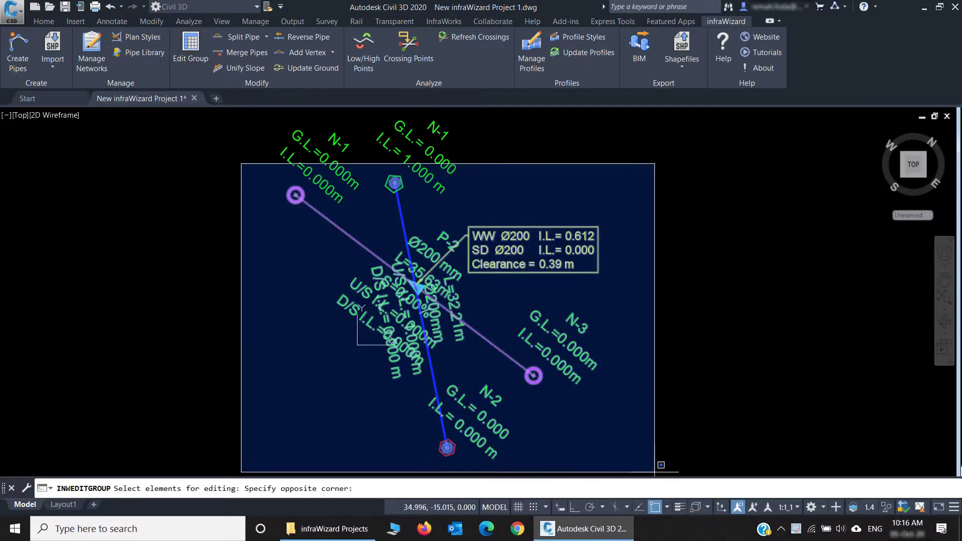
left_click(689, 477)
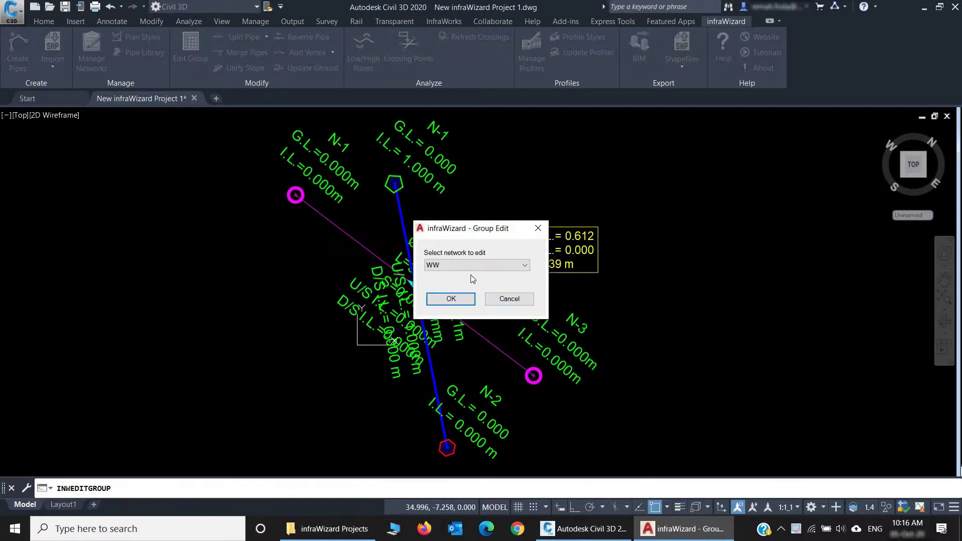
left_click(475, 265)
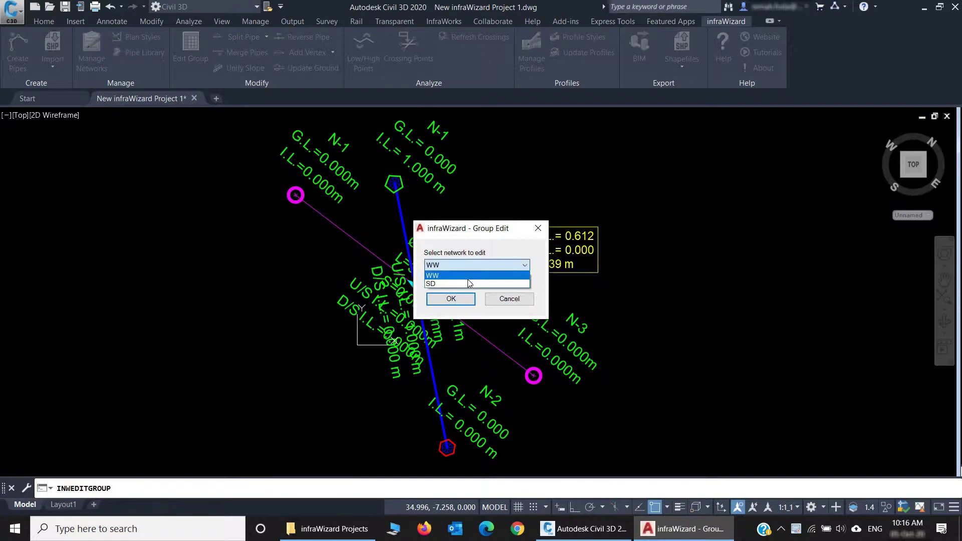
left_click(468, 284)
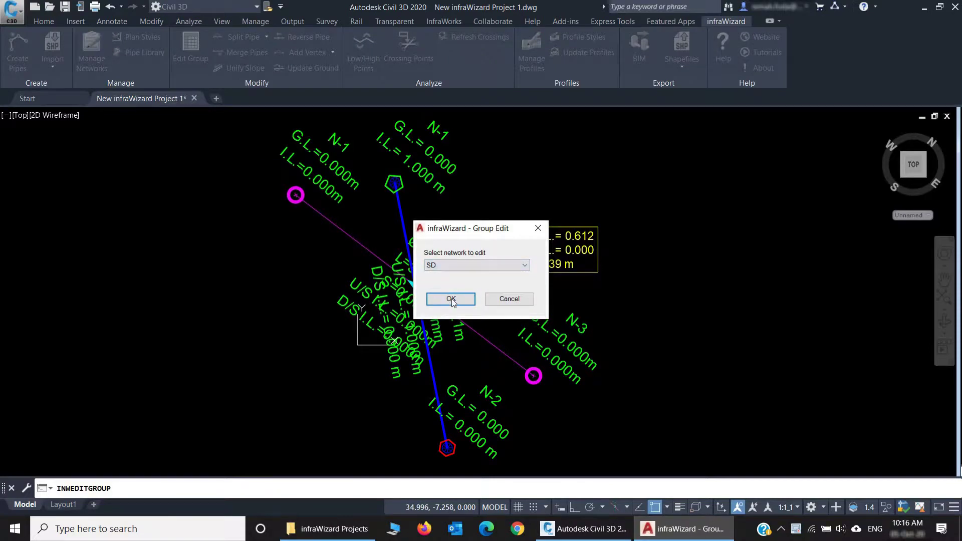
left_click(451, 299)
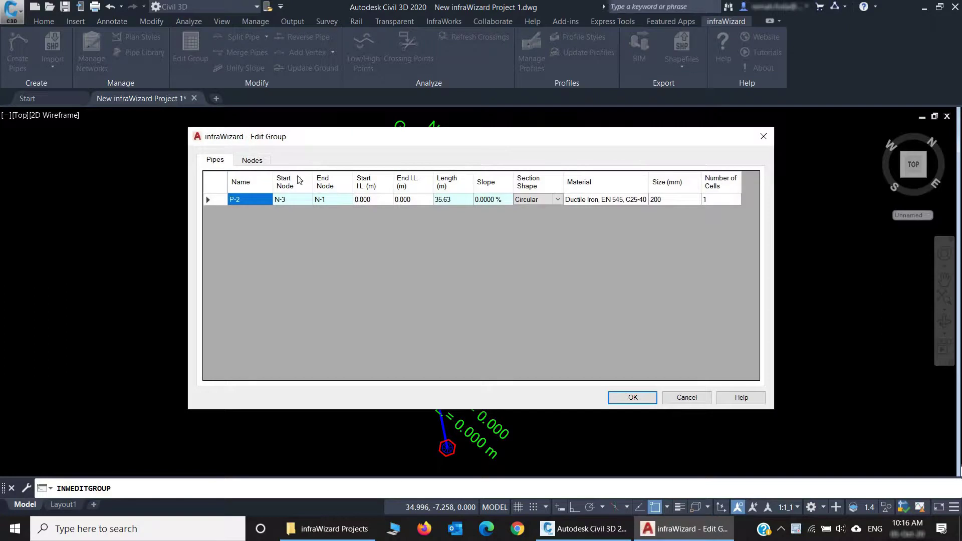
Step: Set the node ground levels to 5.000 m at N-3 and 4.000 m at N-1
left_click(252, 159)
left_click(510, 200)
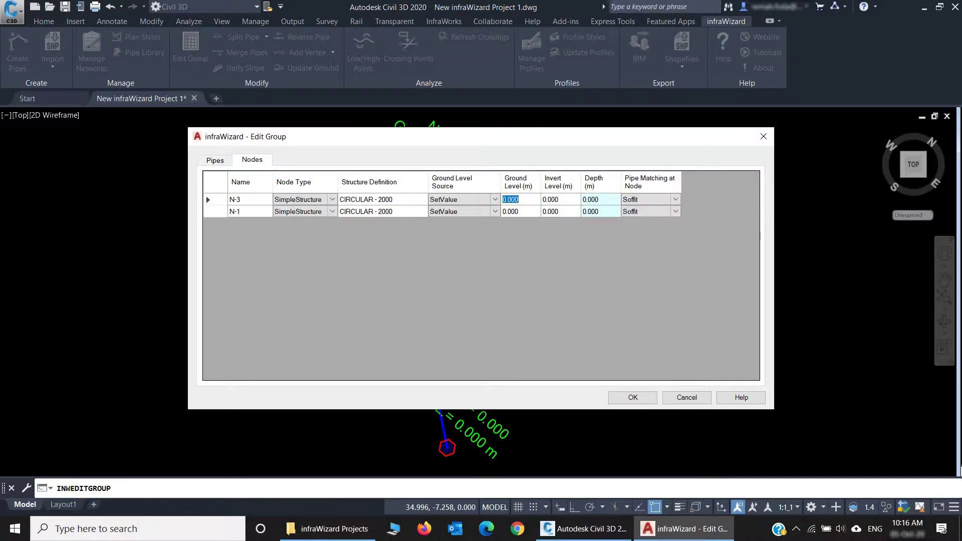
type("5")
key("Return")
type("4")
Step: Set pipe P-2's inverts to 3.000 m start and 2.000 m end and apply
left_click(215, 161)
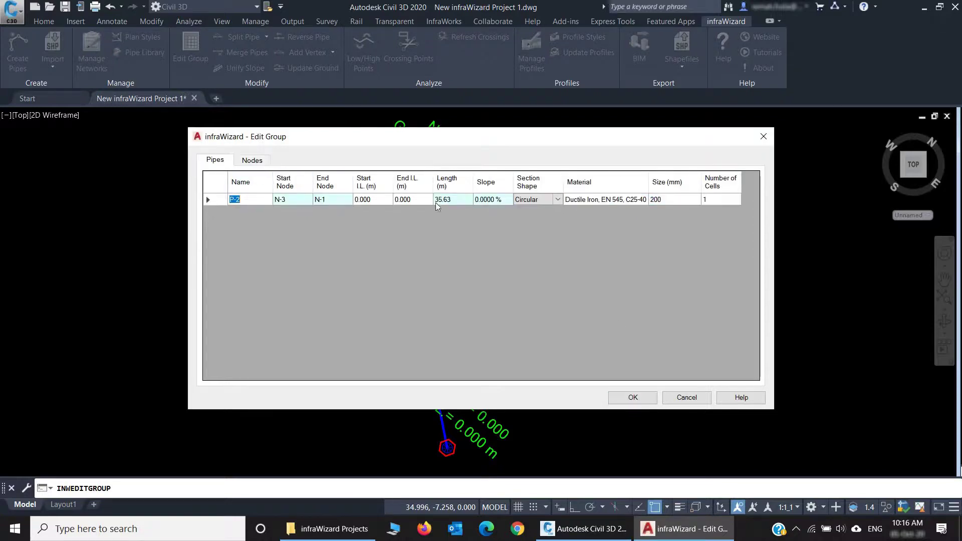
left_click(377, 200)
type("3")
key("Tab")
type("2")
left_click(632, 398)
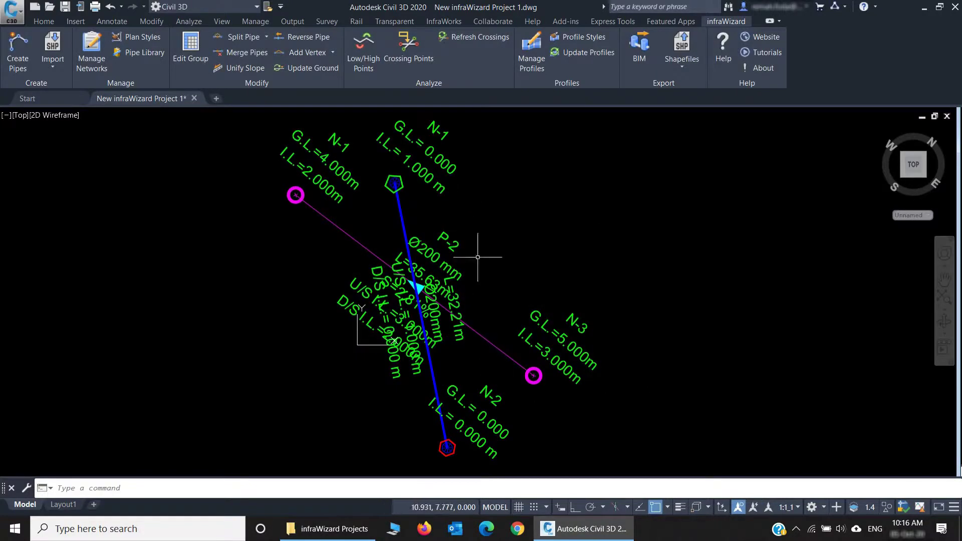
Step: Add profile LINE N-1 TO N-3 using automatic pipe selection and place it in the drawing
left_click(531, 73)
left_click(577, 207)
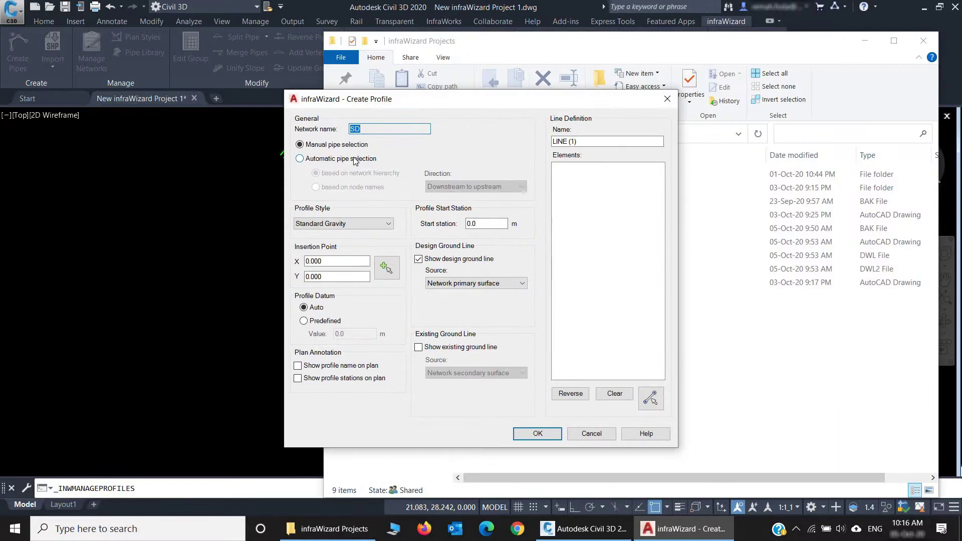
left_click(374, 159)
left_click(550, 136)
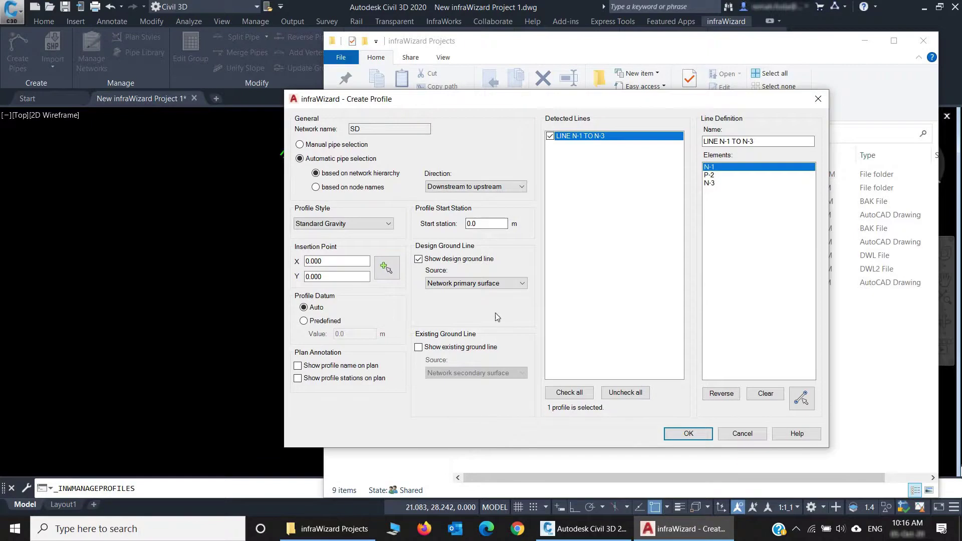
left_click(388, 276)
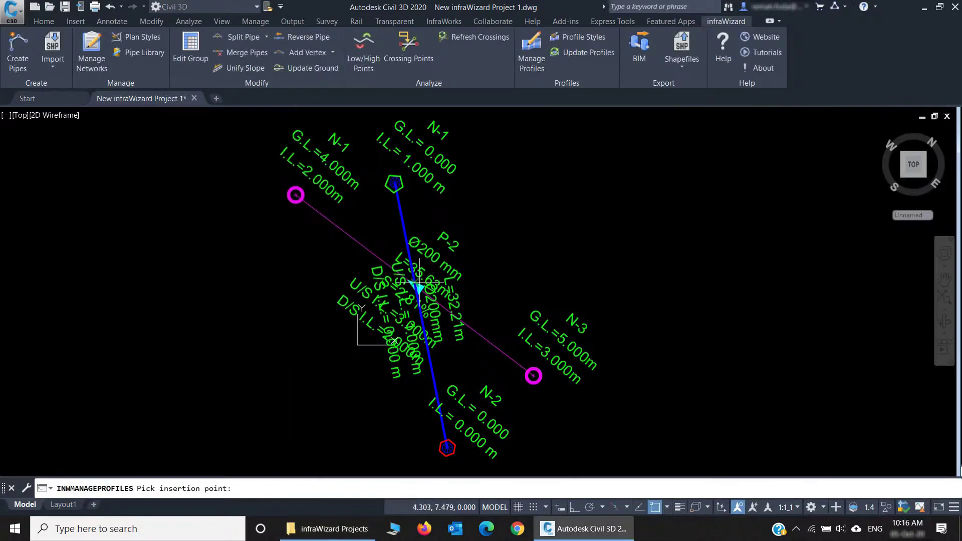
scroll(648, 248, "down", 2)
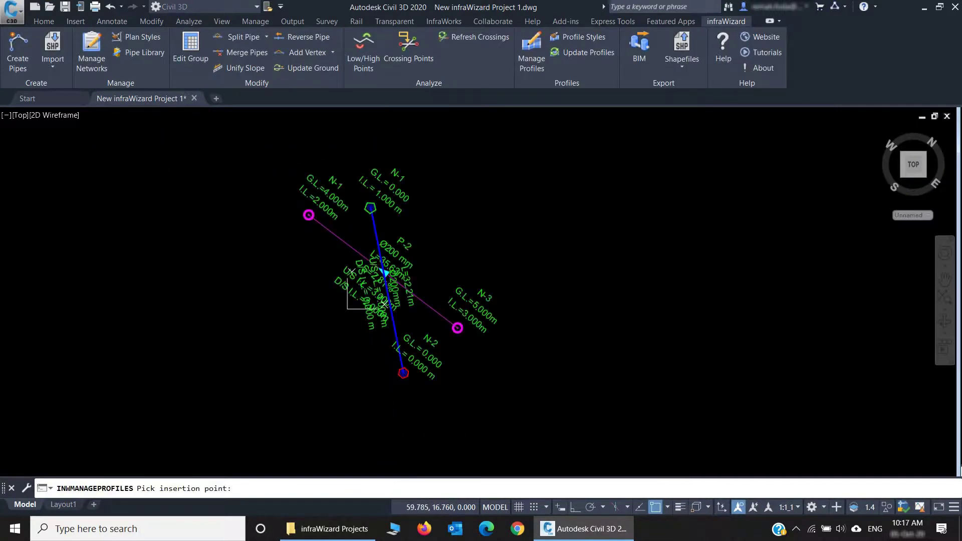
left_click(646, 248)
left_click(616, 438)
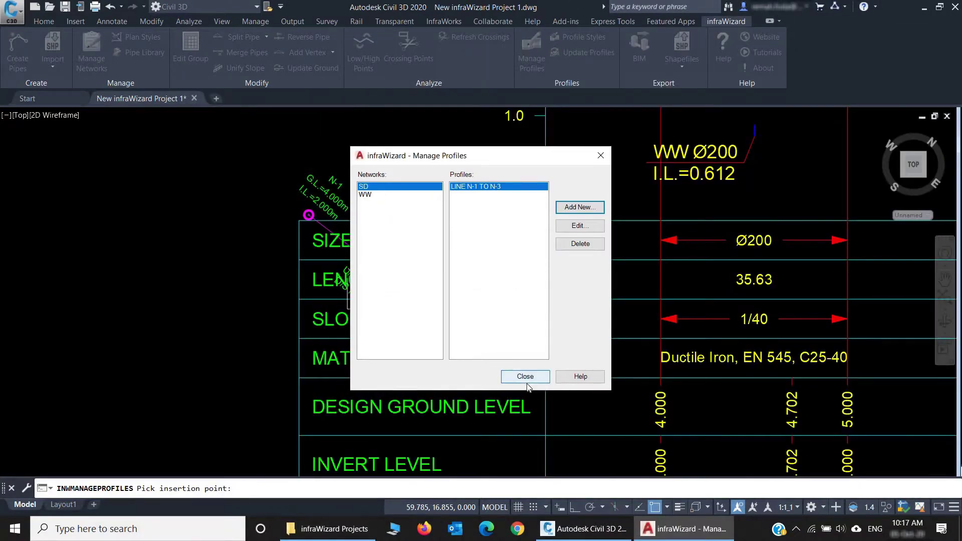
Step: Close the profile manager and Move (M) the profile view to the right of the plan
left_click(517, 374)
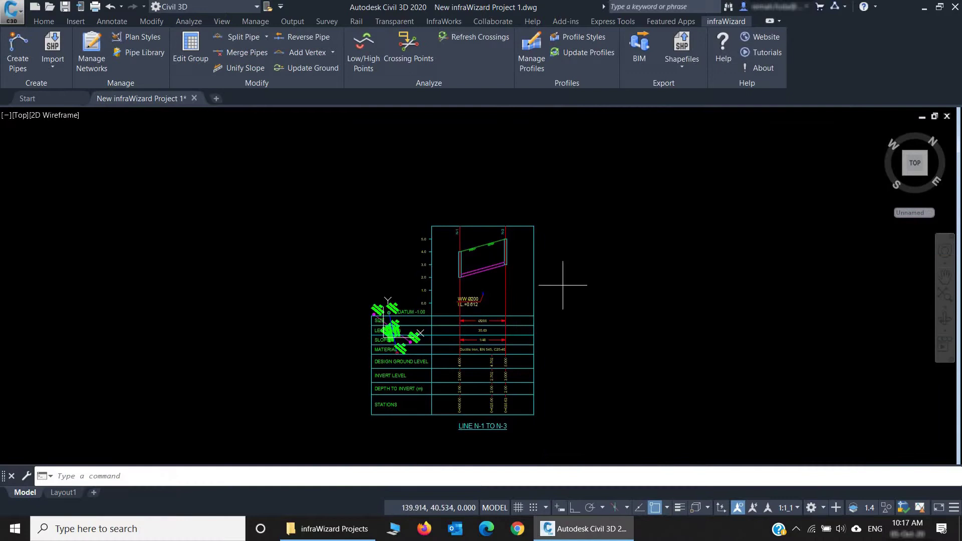
left_click(535, 309)
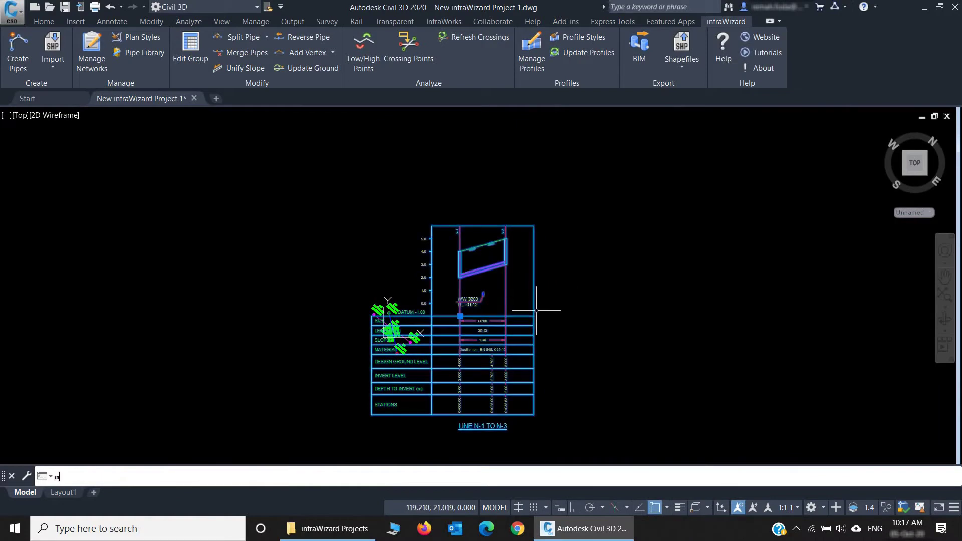
type("m")
key("Return")
left_click(585, 291)
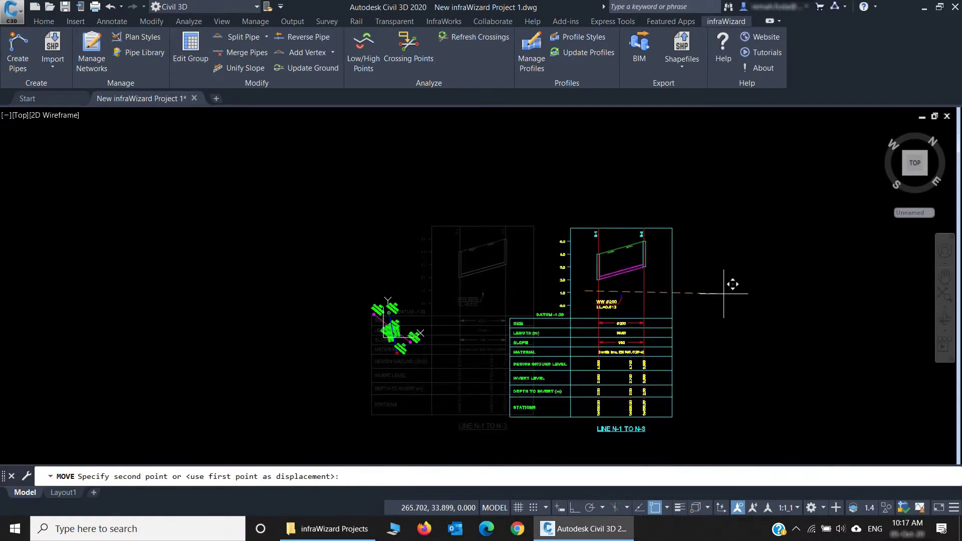
left_click(696, 284)
Step: Pan and zoom to check the profile's invert level row, band table and title
scroll(589, 304, "up", 4)
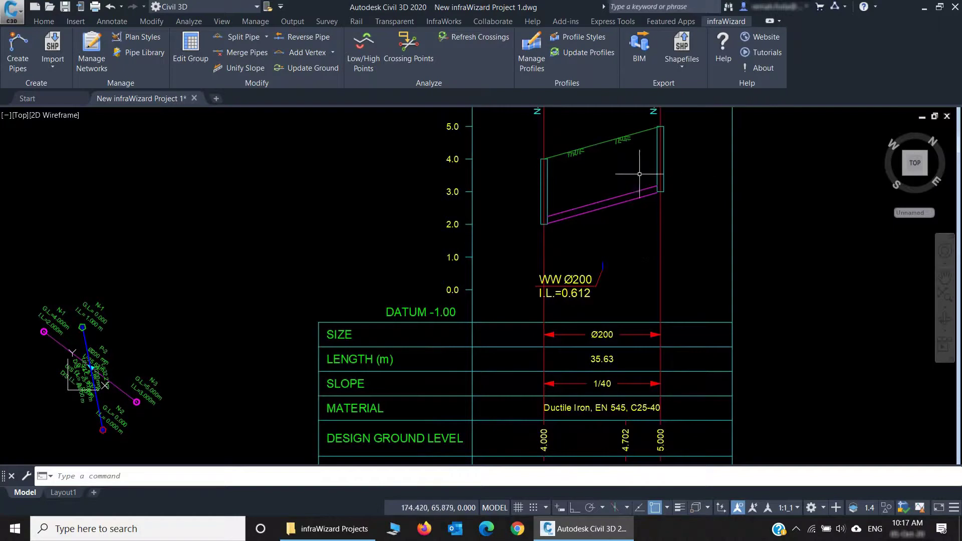
middle_click_drag(626, 358, 629, 317)
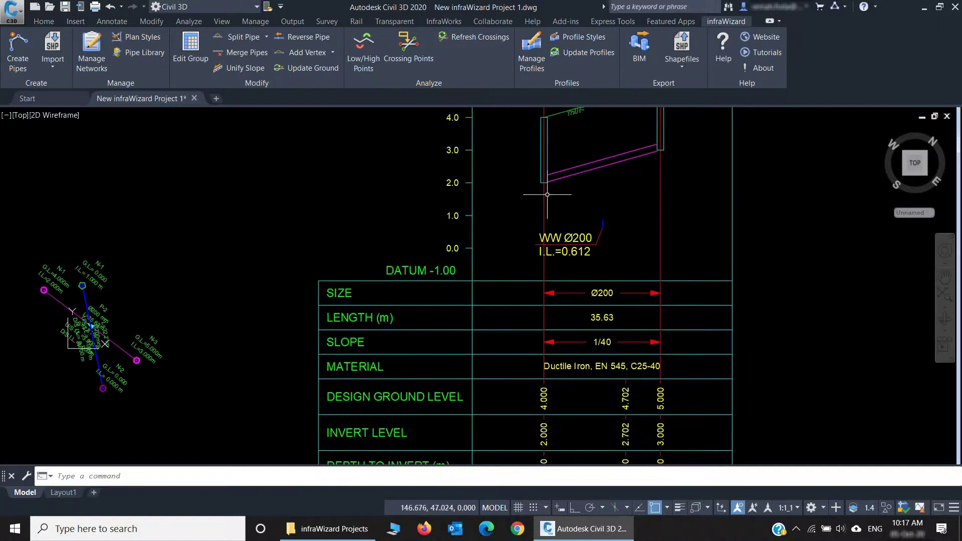
mouse_move(536, 195)
middle_mouse_down()
mouse_move(544, 270)
mouse_move(559, 294)
middle_mouse_up()
scroll(576, 316, "up", 2)
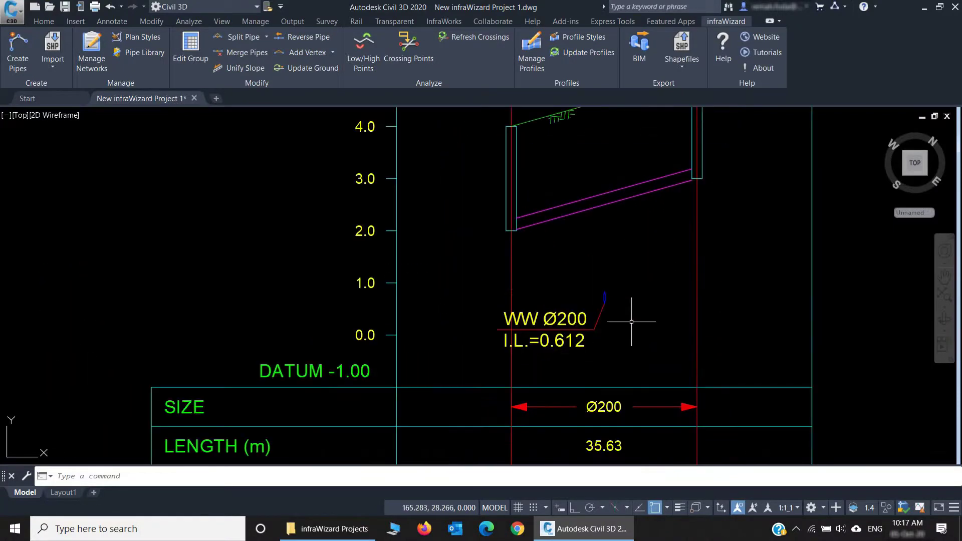
scroll(503, 316, "down", 2)
middle_click_drag(377, 345, 501, 247)
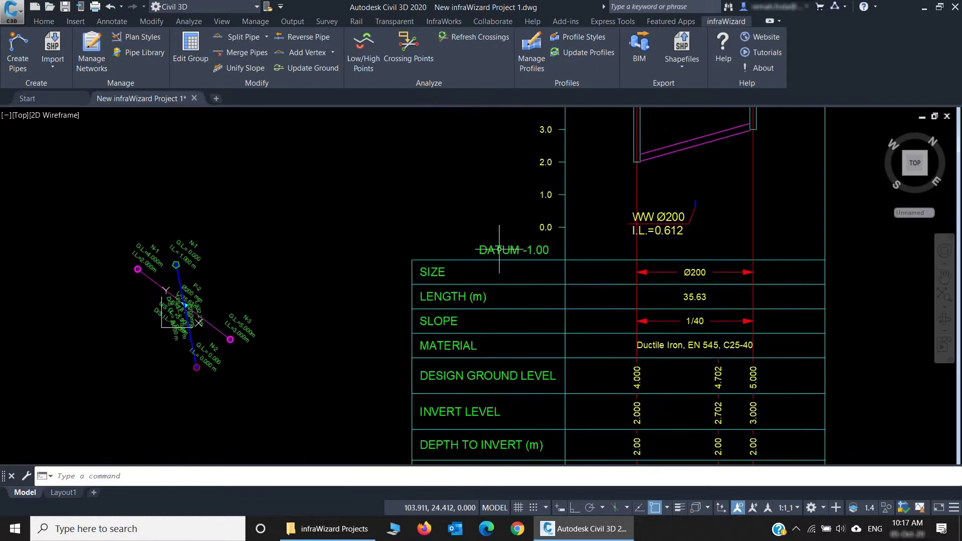
scroll(485, 284, "down", 2)
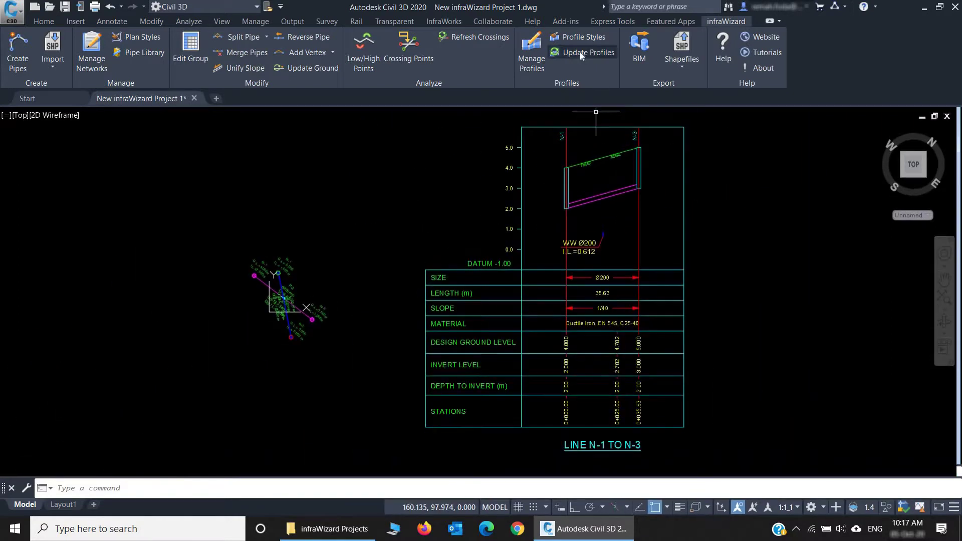
Step: Inspect the Standard Gravity style's Data Bands, Text and Layers tabs, then cancel unchanged
left_click(585, 38)
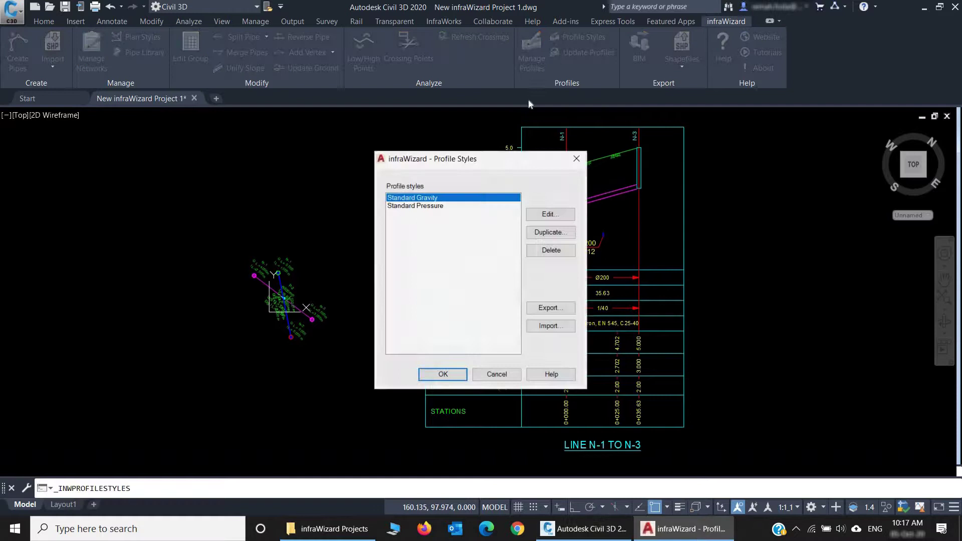
left_click(564, 216)
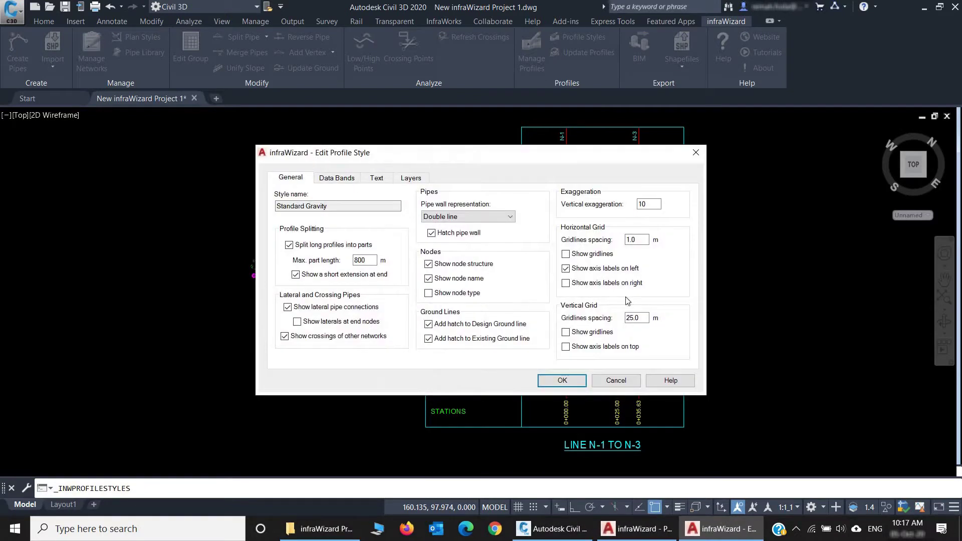
left_click(345, 184)
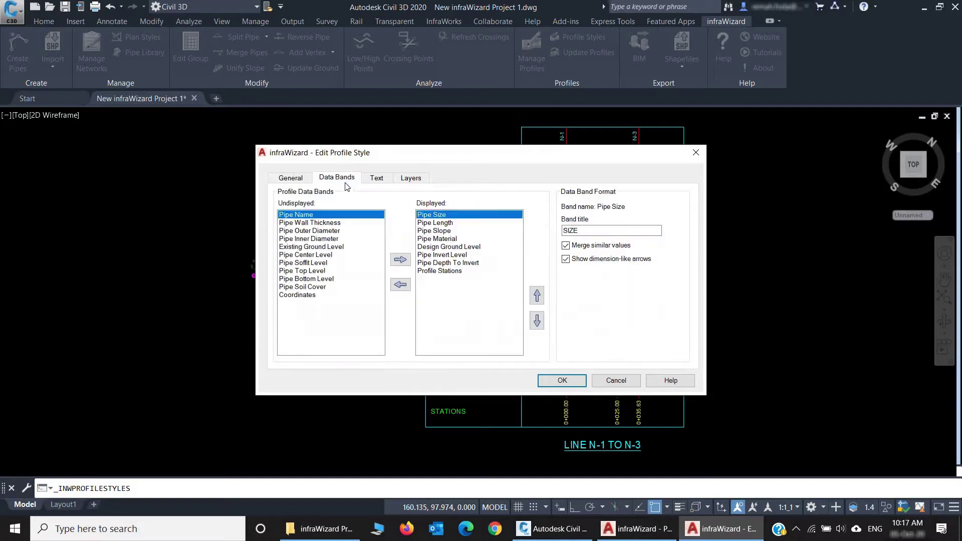
left_click(374, 179)
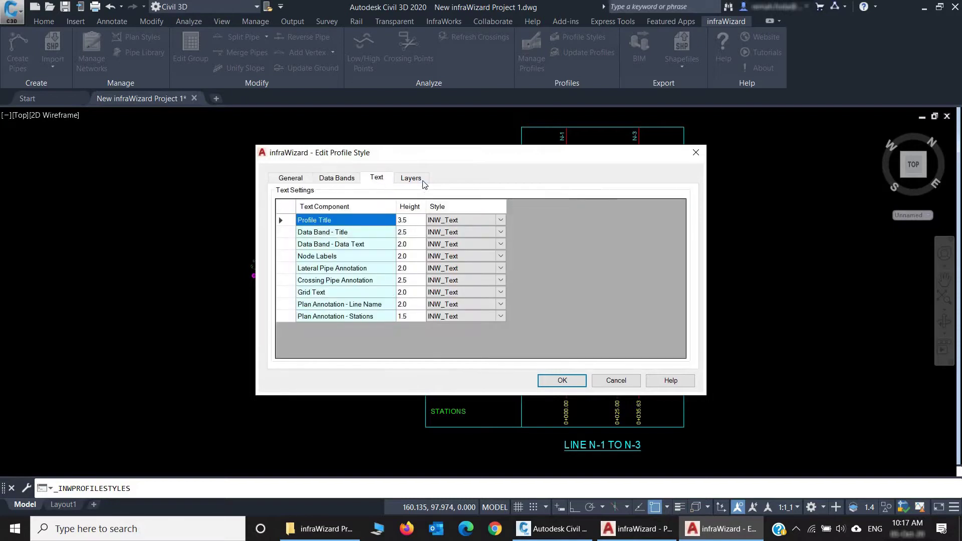
left_click(423, 182)
left_click(608, 384)
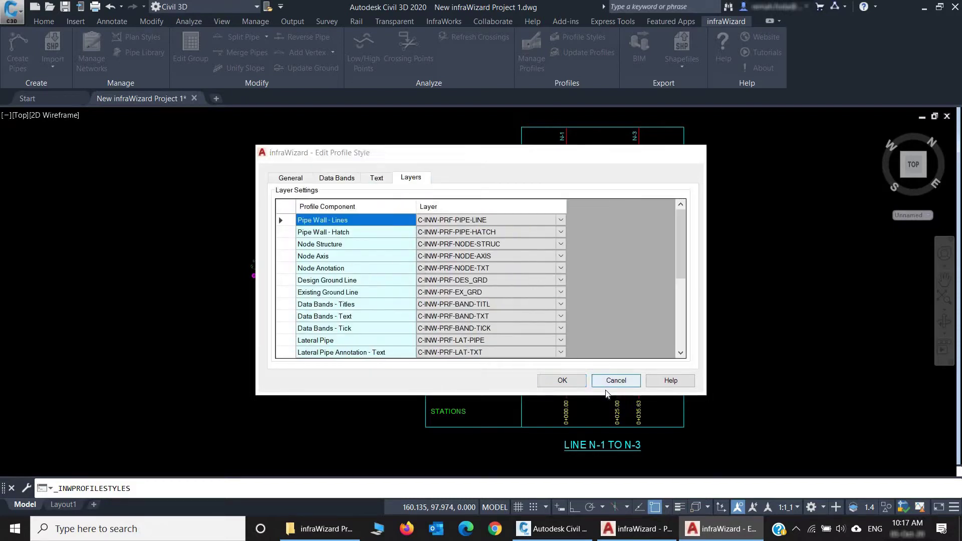
left_click(510, 377)
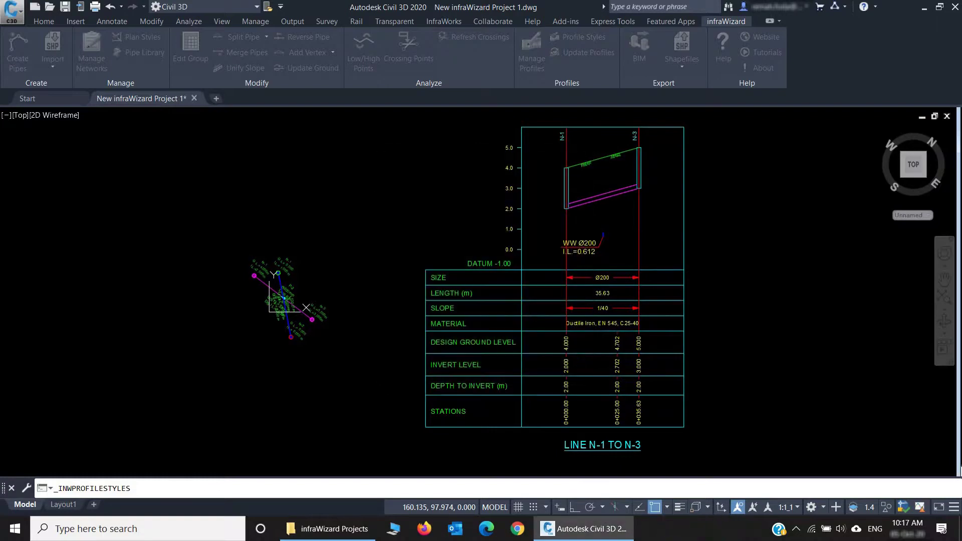
Step: Change WW pipe P-1's nominal diameter to 300 mm in the Edit Pipe dialog
scroll(350, 250, "up", 3)
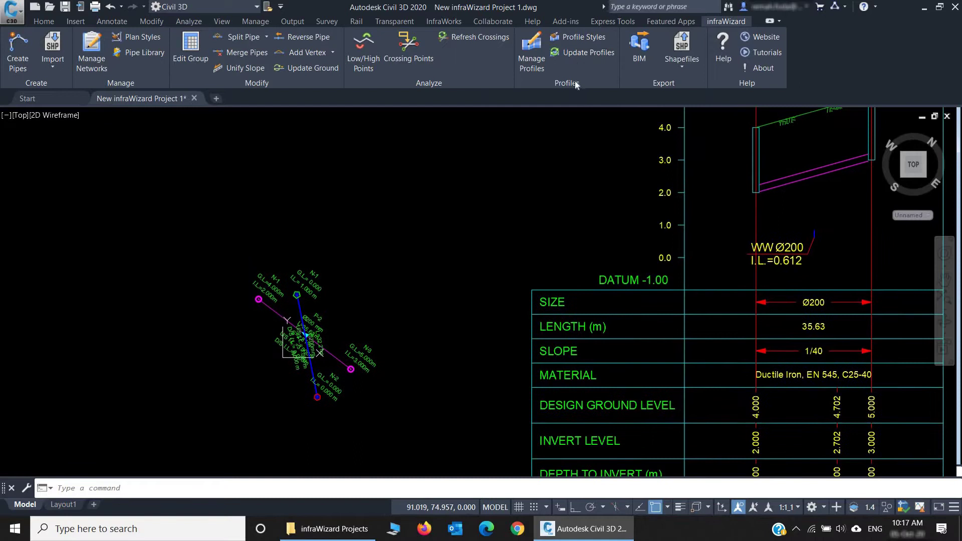
scroll(327, 344, "up", 2)
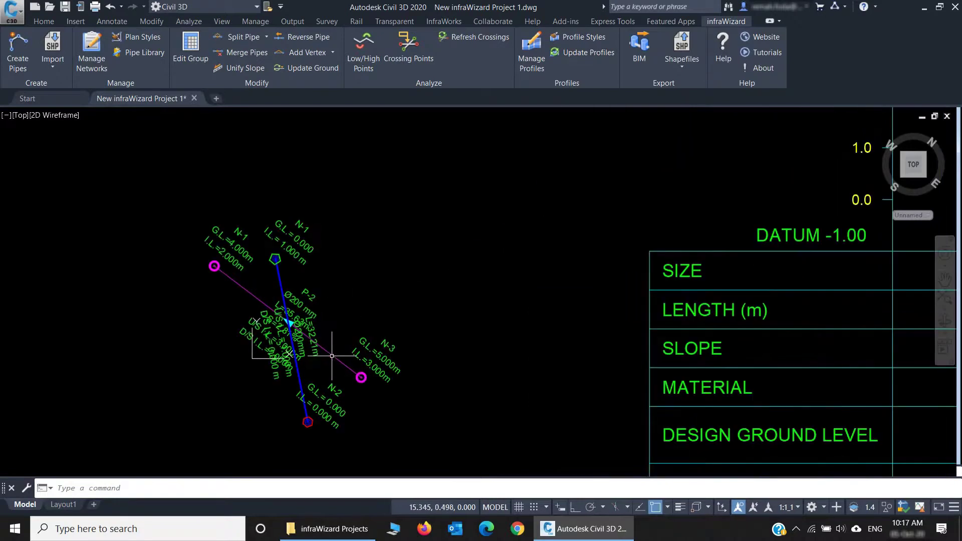
double_click(281, 270)
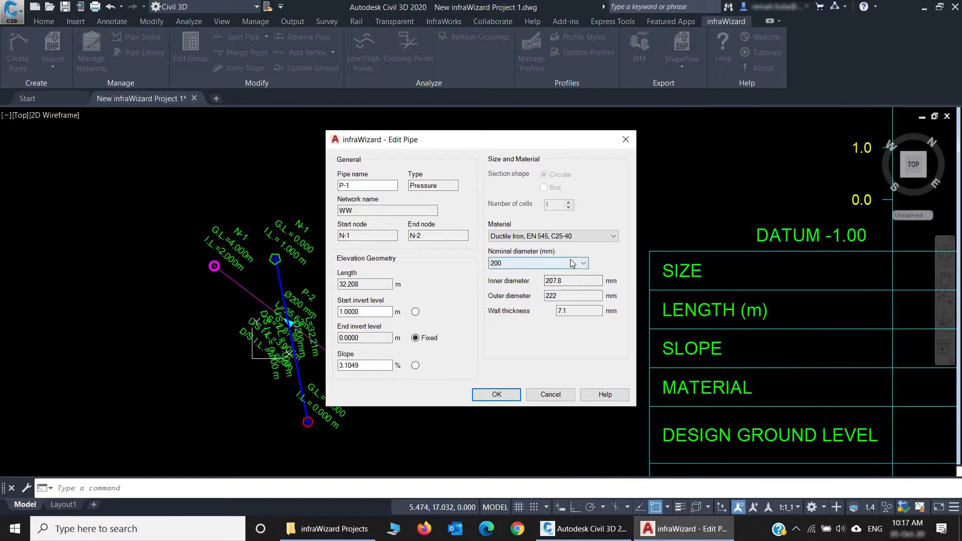
left_click(574, 263)
left_click(540, 354)
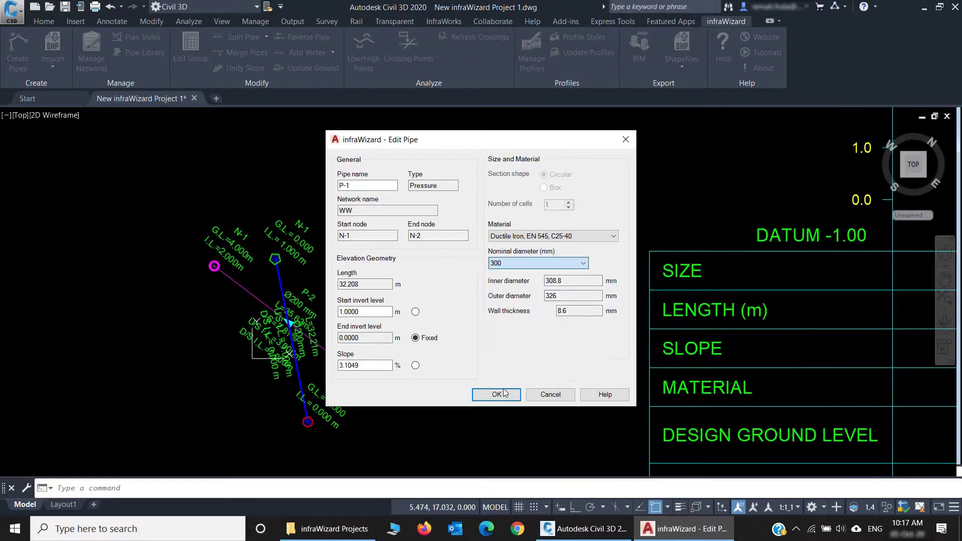
left_click(495, 395)
scroll(471, 334, "down", 4)
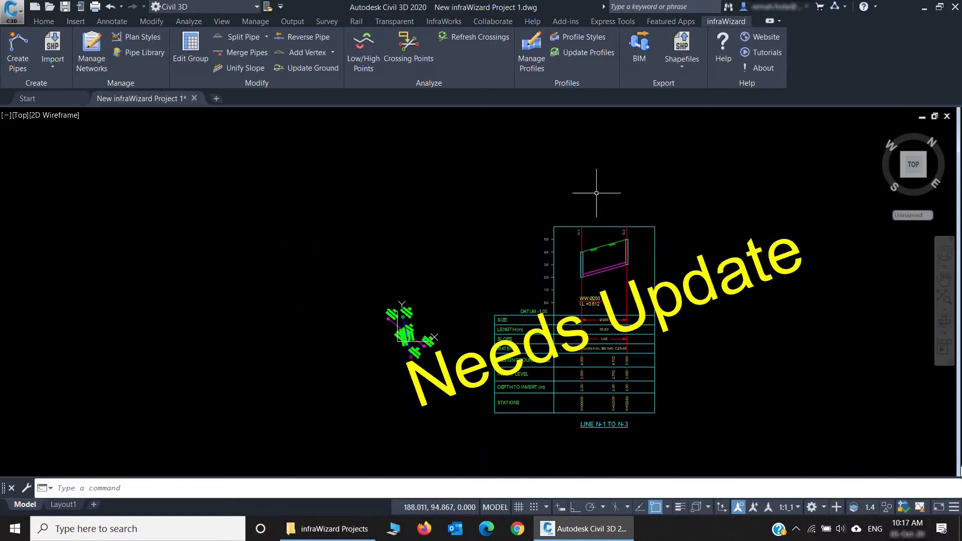
scroll(615, 310, "up", 5)
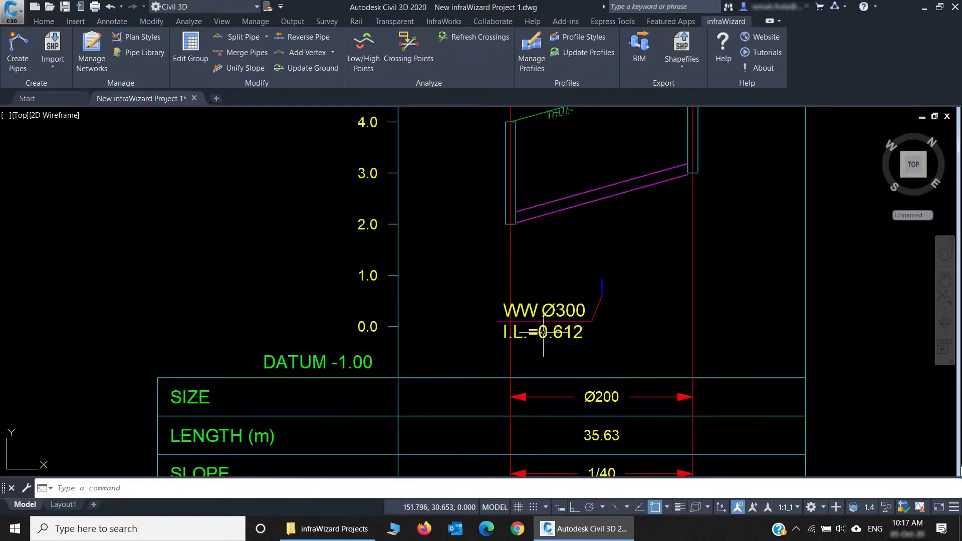
scroll(550, 344, "down", 5)
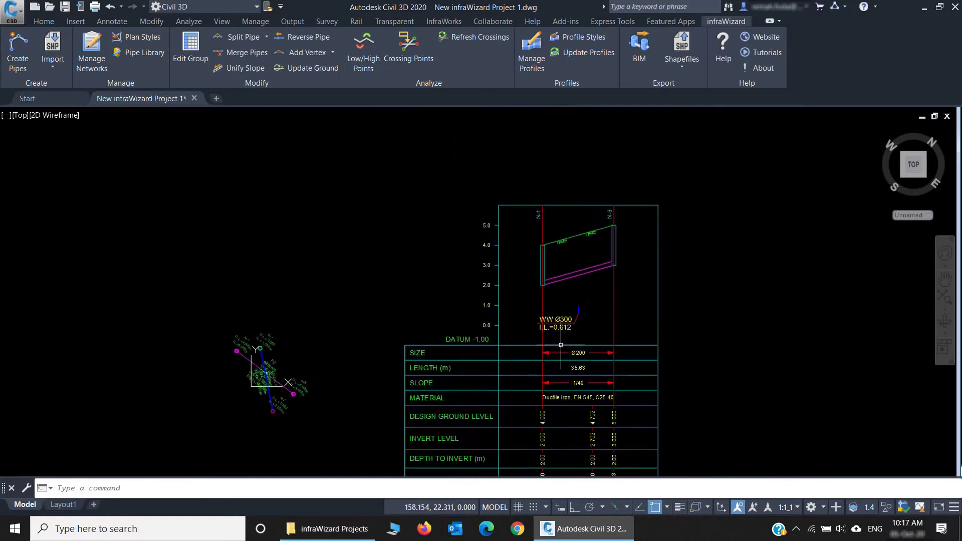
middle_click_drag(608, 326, 614, 303)
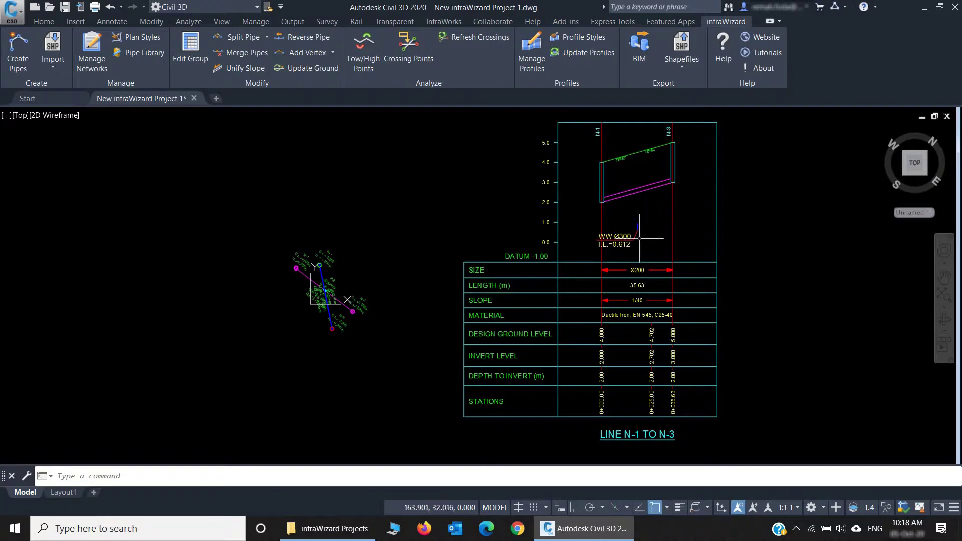
scroll(324, 287, "up", 2)
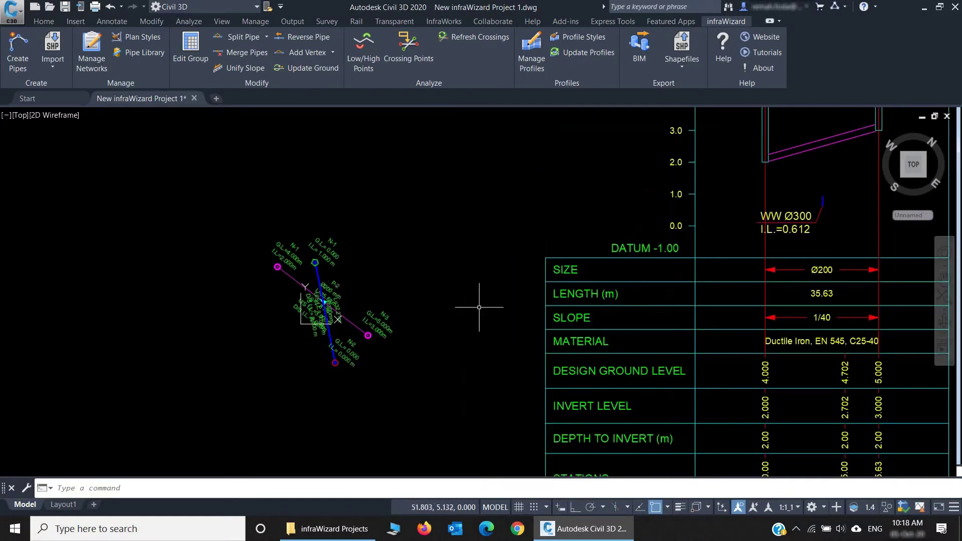
scroll(408, 339, "down", 3)
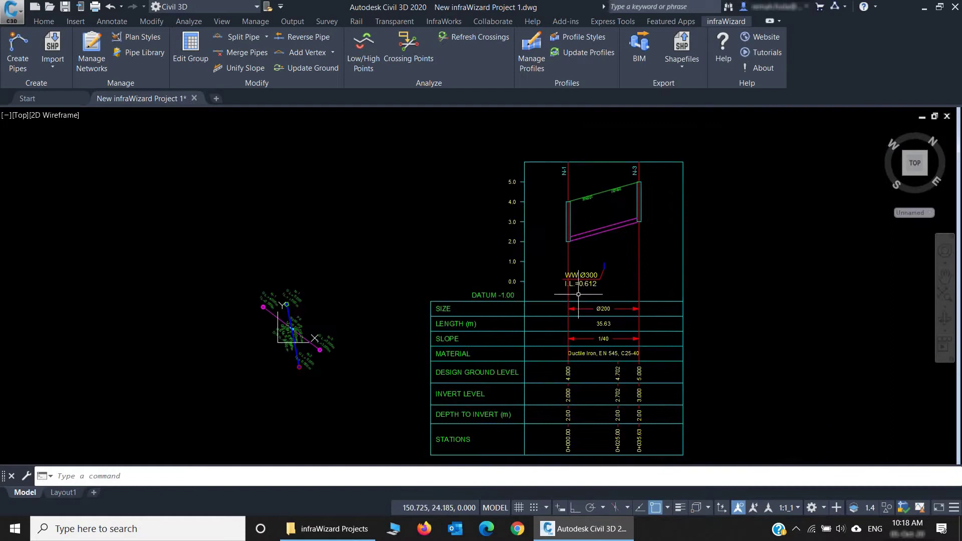
middle_click_drag(592, 296, 597, 274)
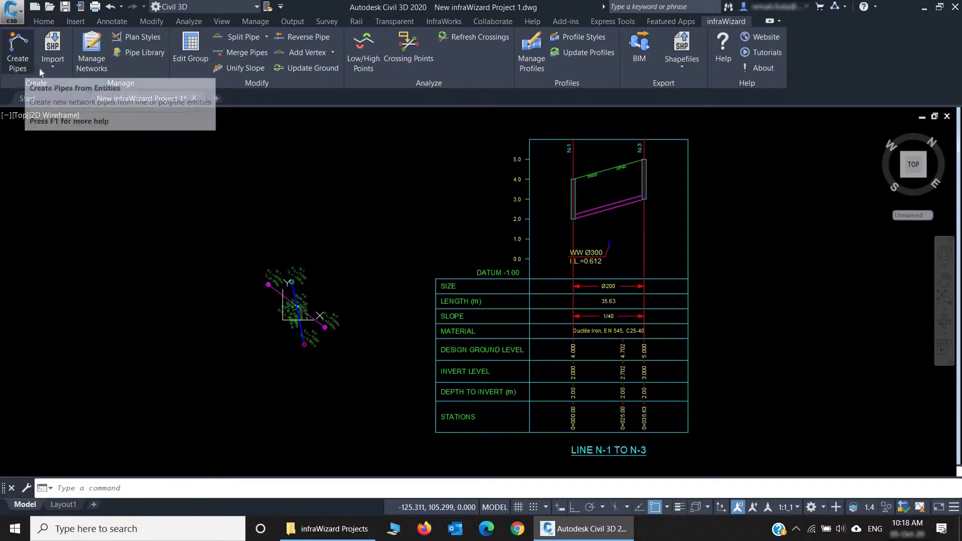
left_click(62, 65)
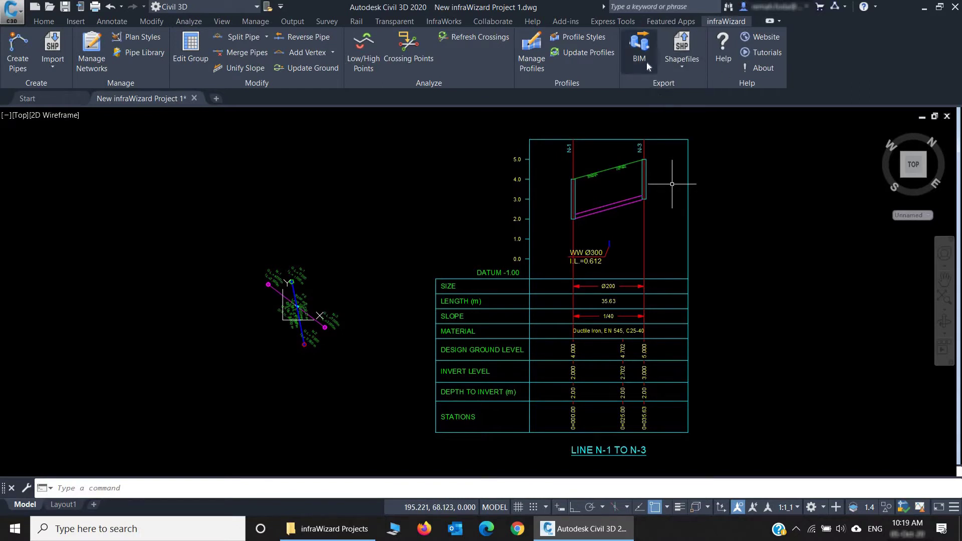
Step: Launch the infraWizard BIM export from the Export panel
left_click(680, 64)
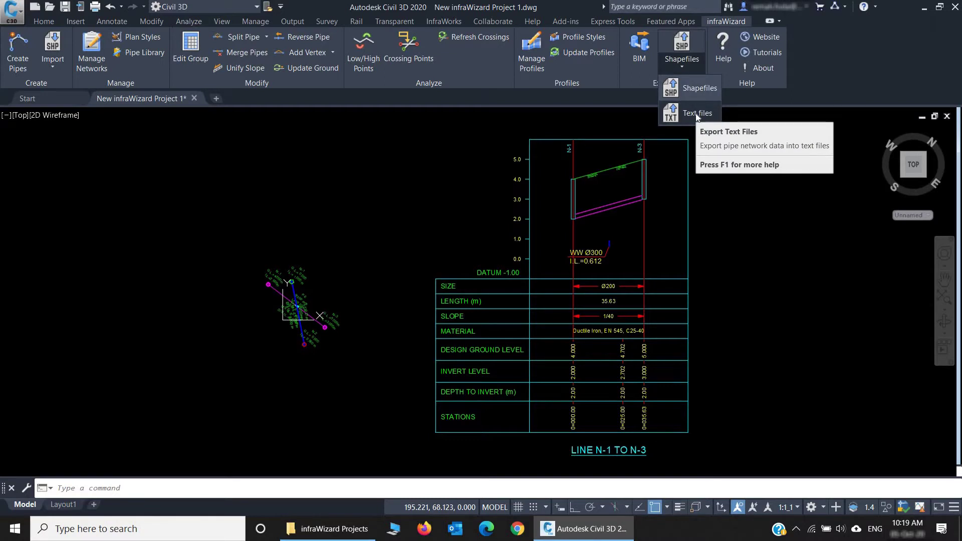
left_click(635, 64)
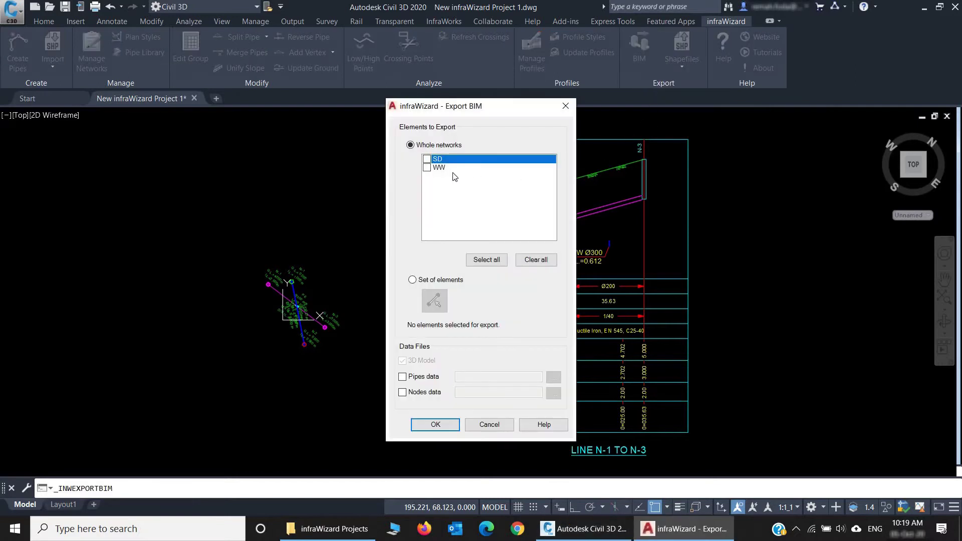
Step: Tick SD under Whole networks and run the BIM export
left_click(447, 161)
left_click(430, 425)
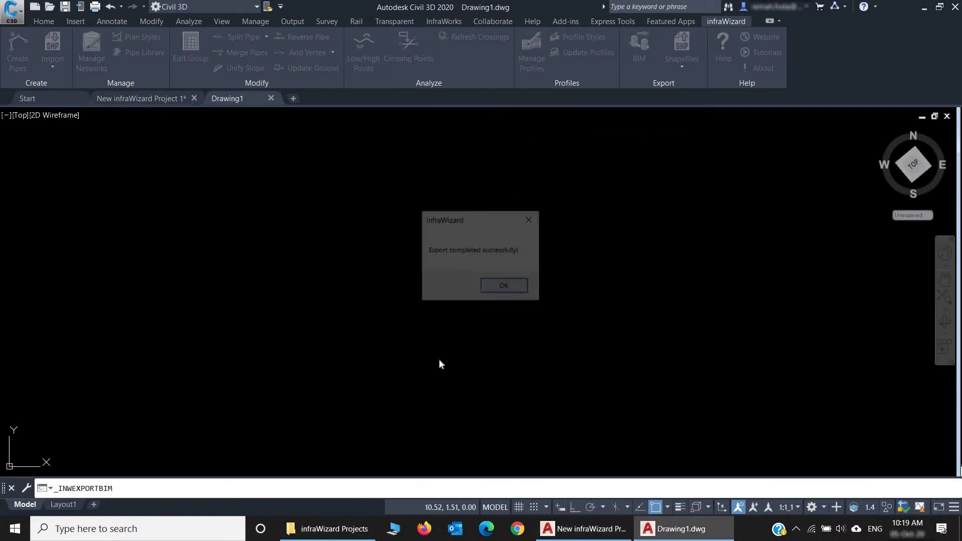
Step: Dismiss the export message and inspect the 3D SD pipe and its two manholes
key("Return")
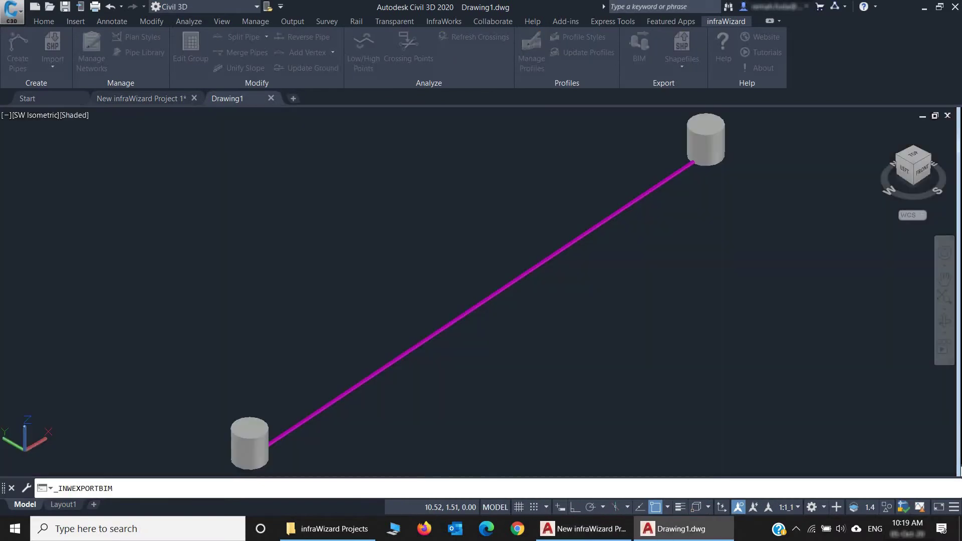
scroll(236, 454, "up", 3)
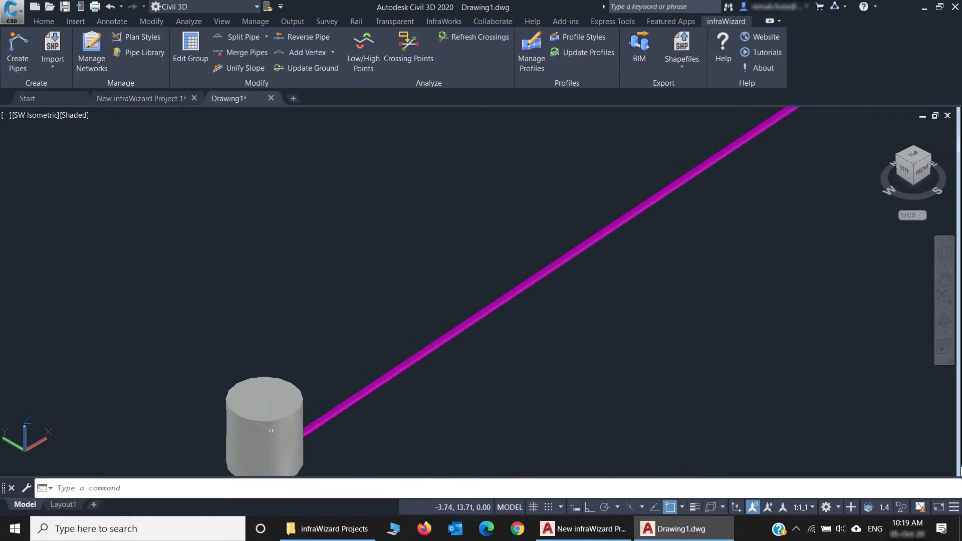
scroll(416, 368, "down", 3)
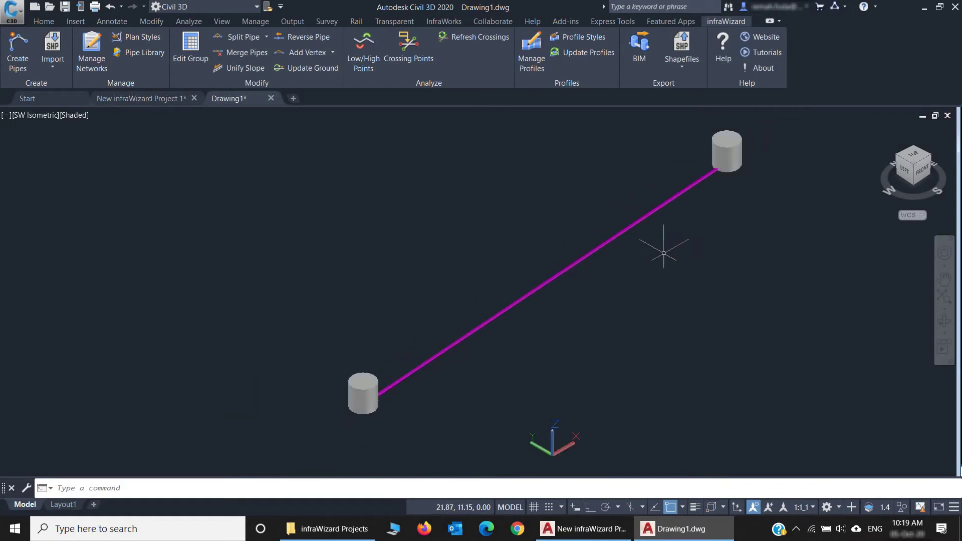
middle_click_drag(630, 272, 583, 284)
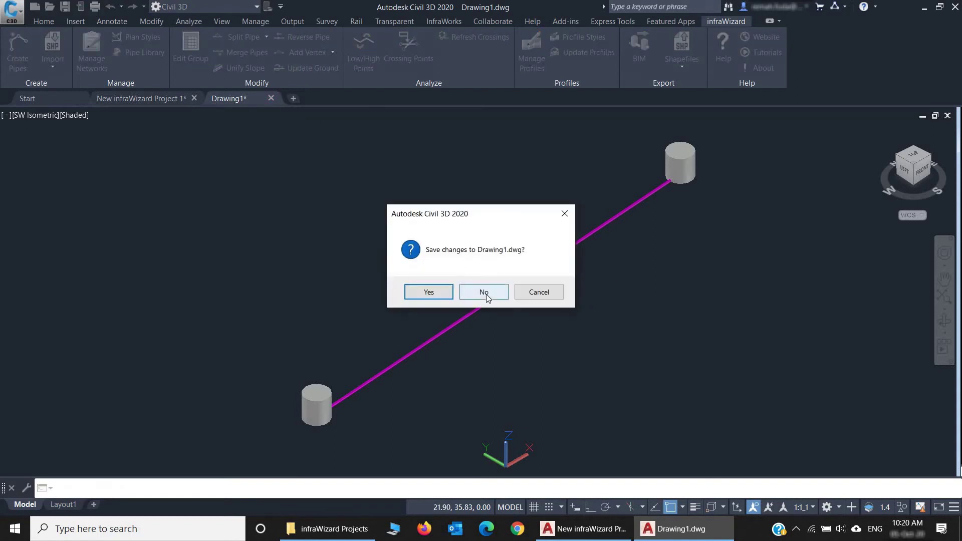
Step: Answer No to close Drawing1 without saving
left_click(485, 292)
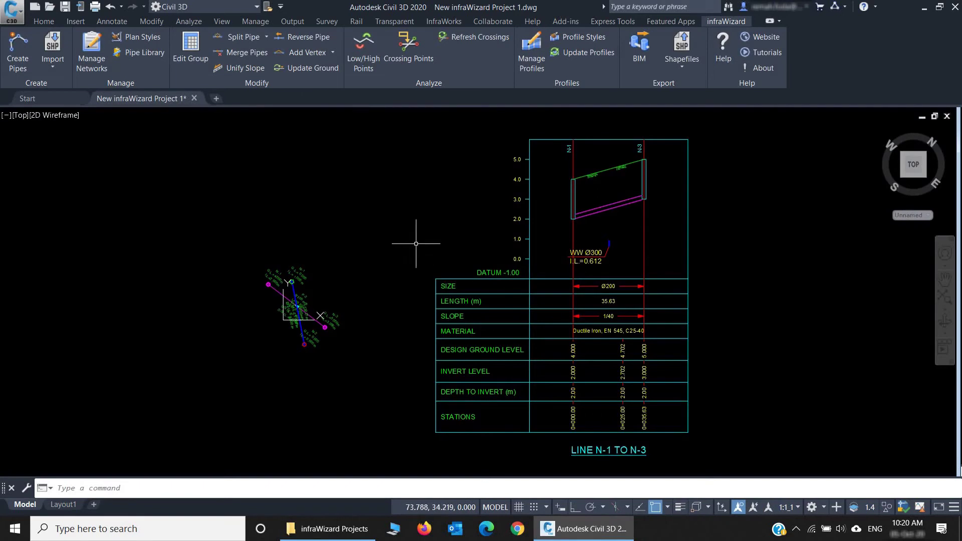